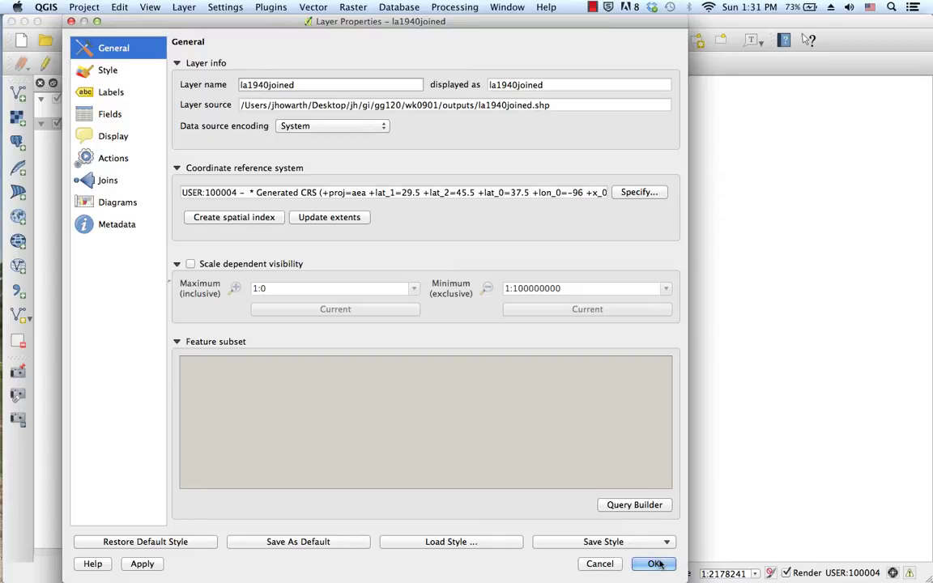
# Close the layer properties and set up a shapefile export of la1940joined, named a1940join_casp5 in the outputs folder.
pyautogui.click(653, 567)
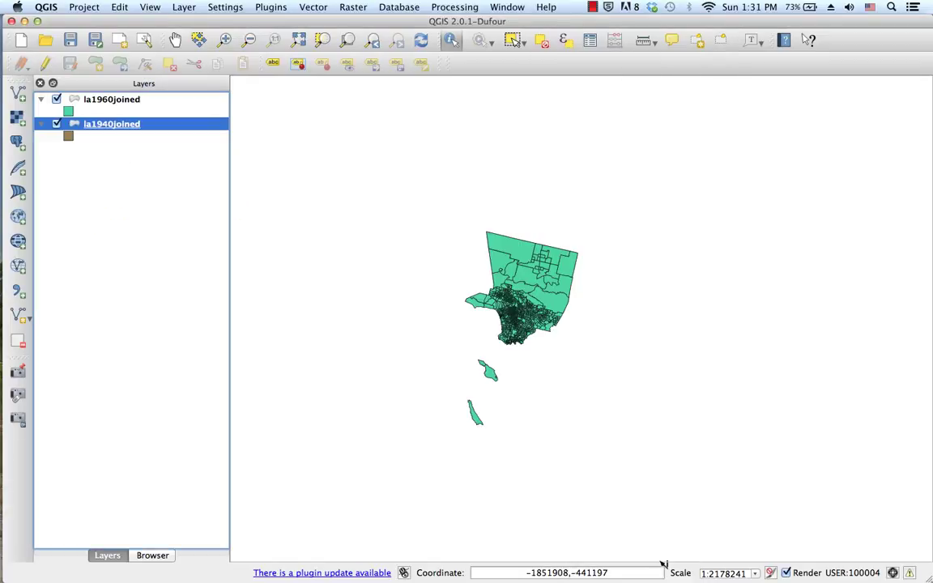
pyautogui.rightClick(121, 131)
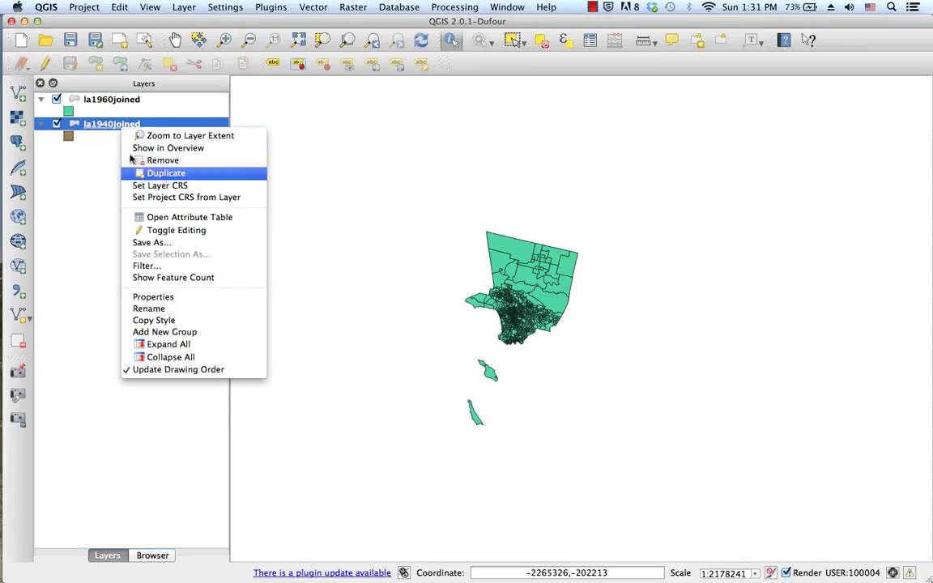
pyautogui.click(148, 245)
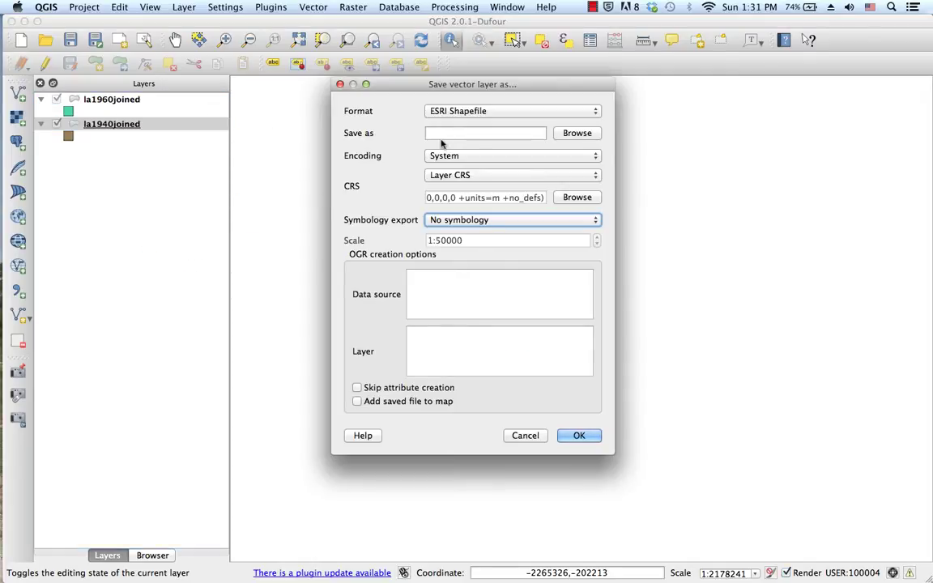
pyautogui.click(578, 135)
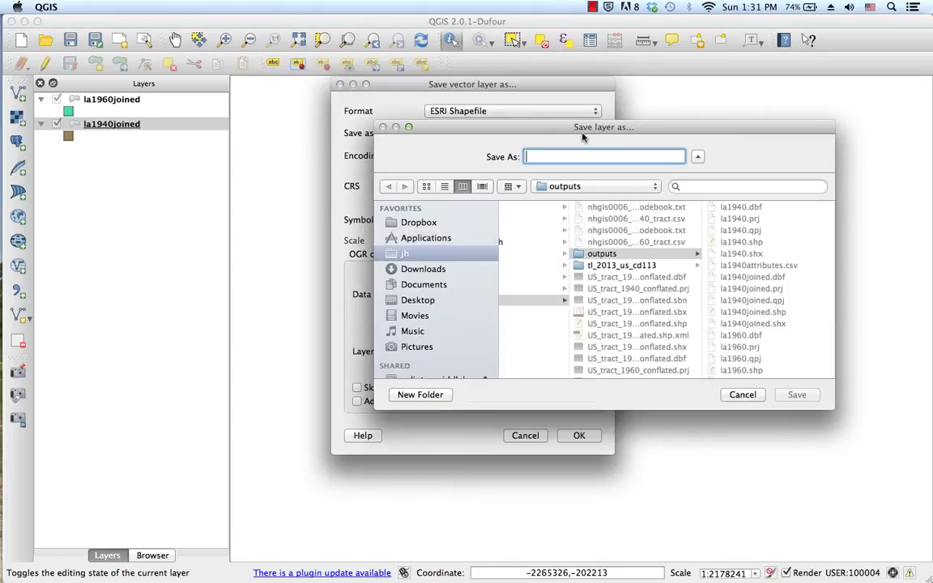
pyautogui.write('a1940')
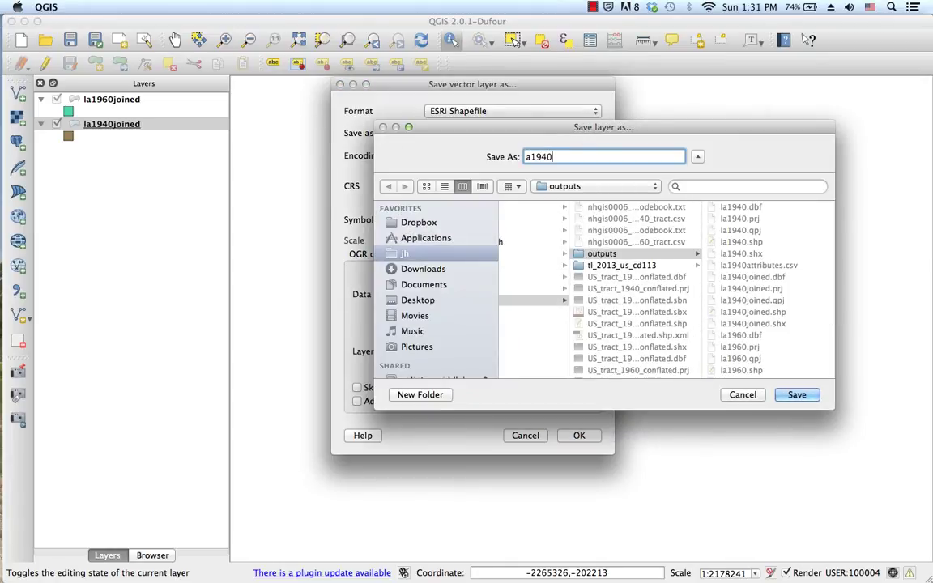
pyautogui.write('join_casp5')
pyautogui.press('Return')
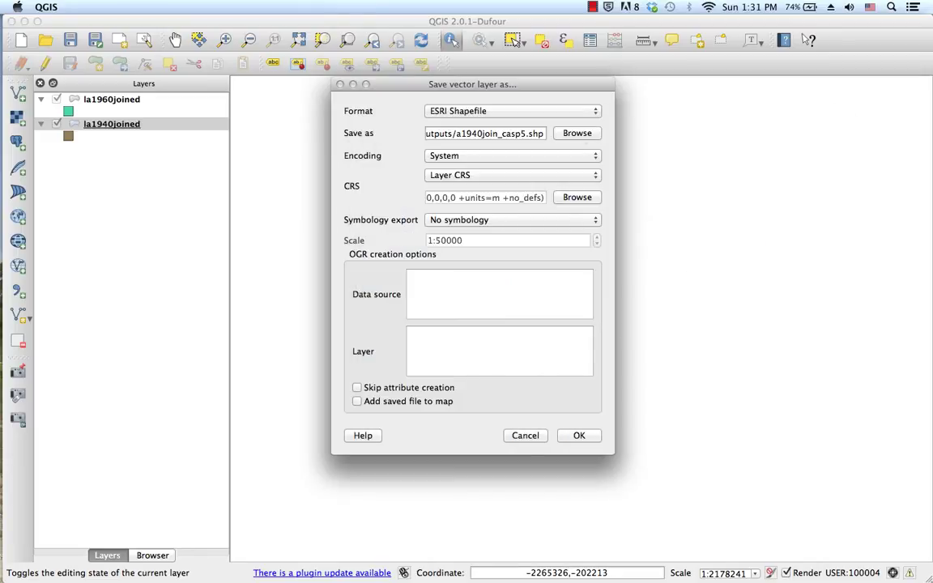
# Open the coordinate reference system selection for the export and filter the systems by "califor".
pyautogui.click(579, 197)
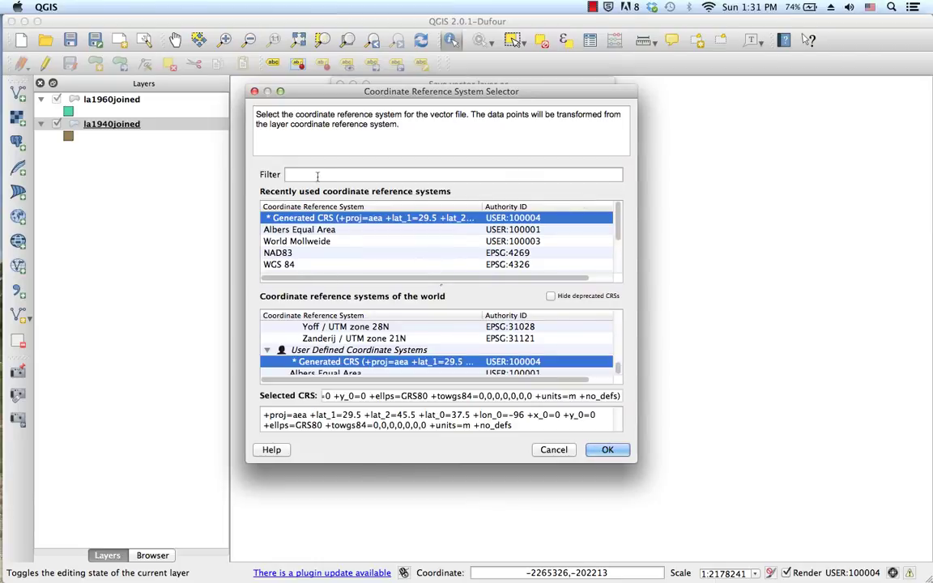
pyautogui.click(317, 175)
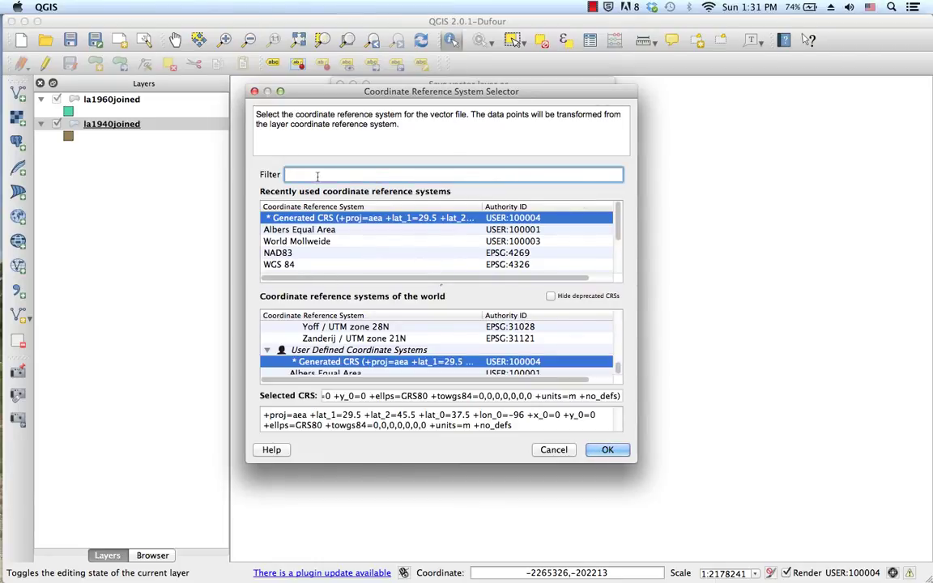
pyautogui.scroll(15, 358, 335)
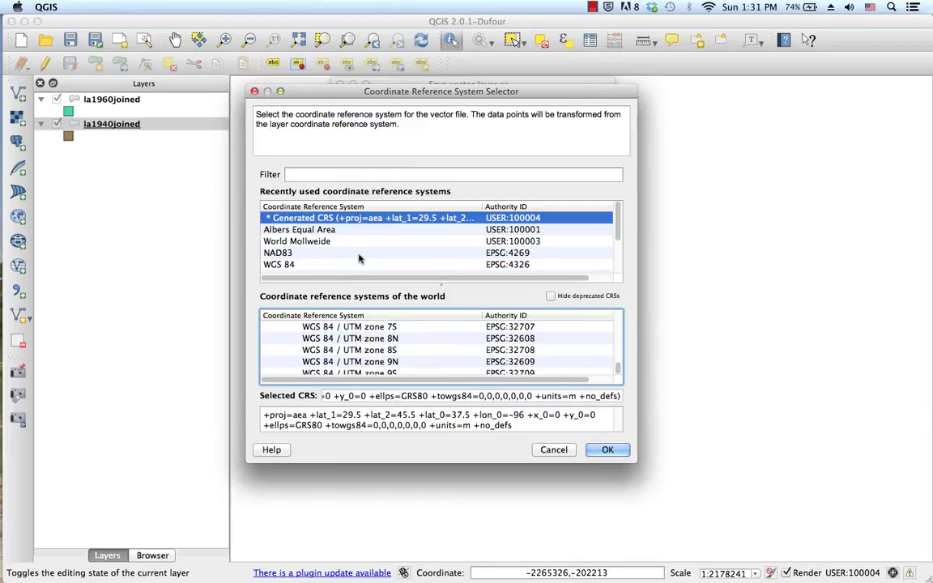
pyautogui.click(310, 175)
pyautogui.write('califoria')
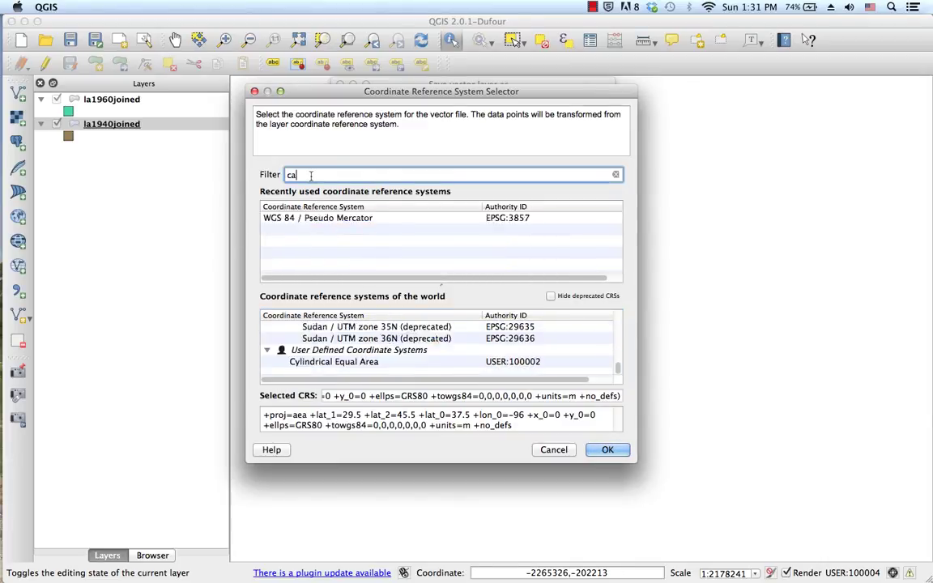
pyautogui.press('BackSpace')
pyautogui.press('BackSpace')
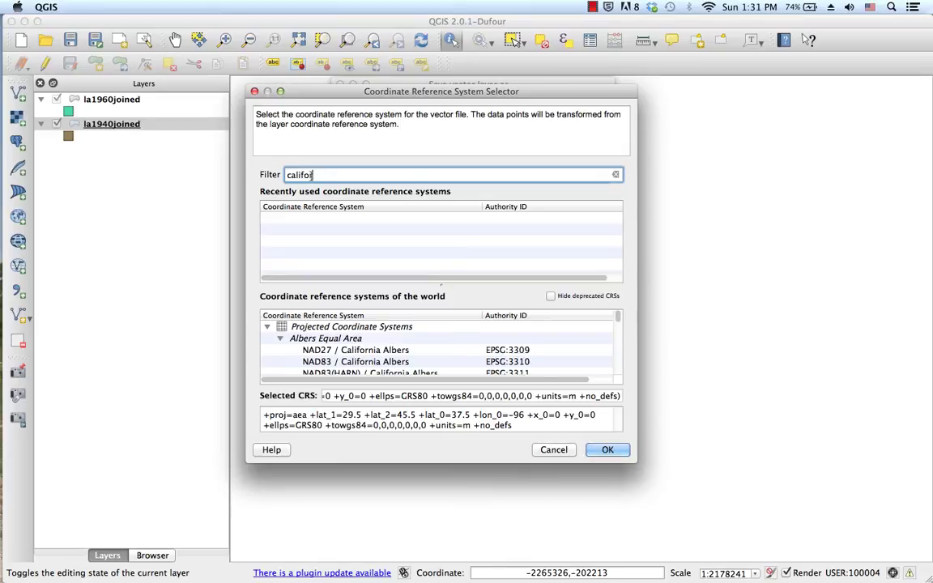
# Collapse the Albers Equal Area group and select NAD27 / California zone V under Lambert Conformal Conic.
pyautogui.click(386, 351)
pyautogui.scroll(-1, 387, 352)
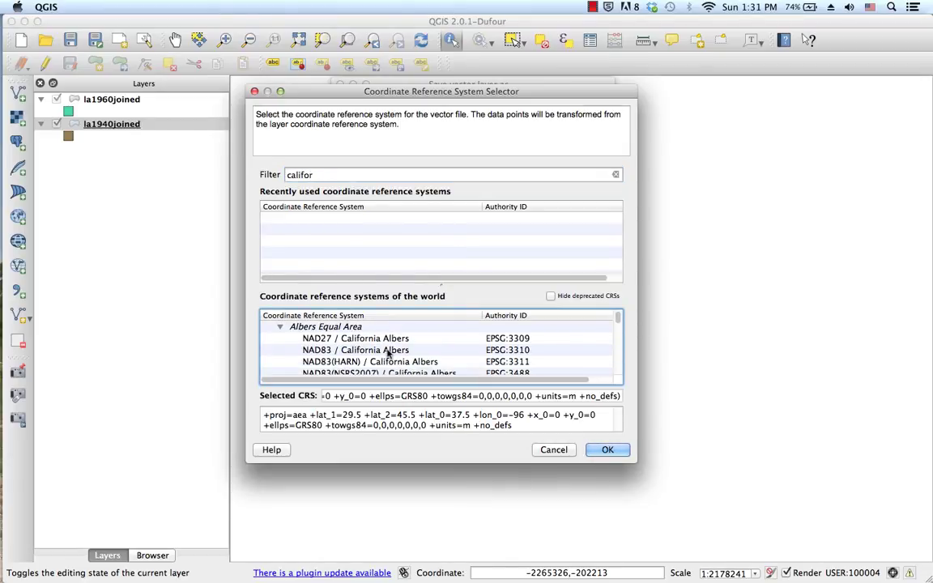
pyautogui.click(280, 327)
pyautogui.click(281, 327)
pyautogui.click(281, 327)
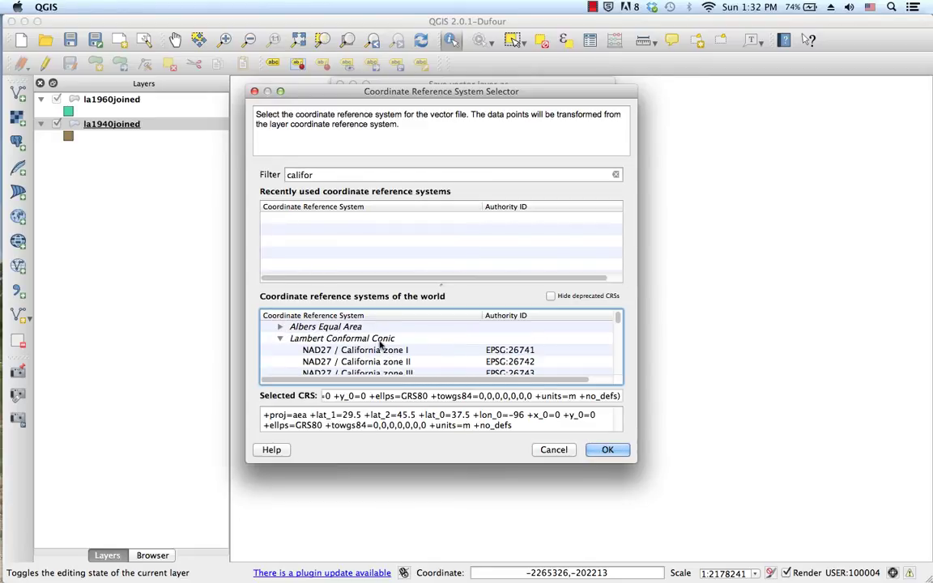
pyautogui.click(344, 338)
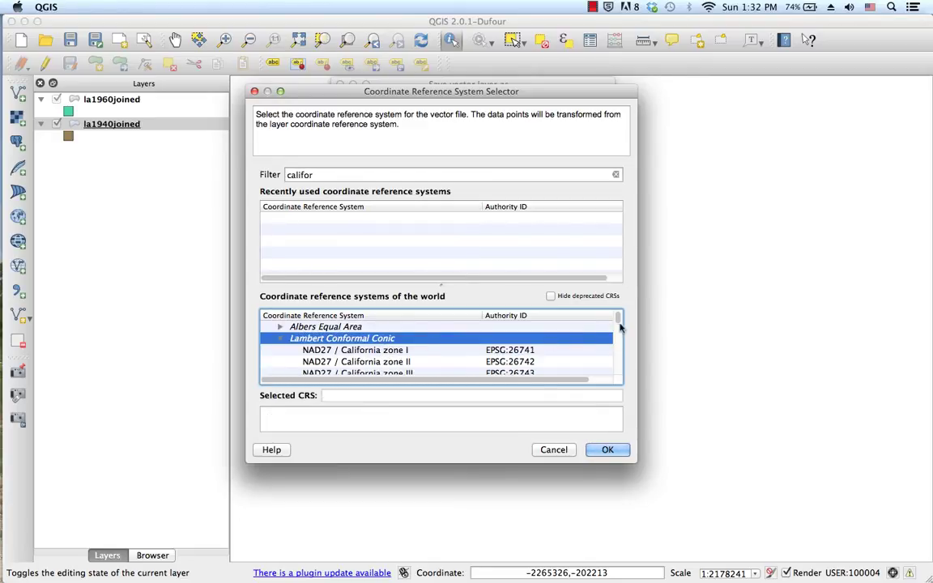
pyautogui.scroll(-3, 619, 322)
pyautogui.scroll(1, 431, 332)
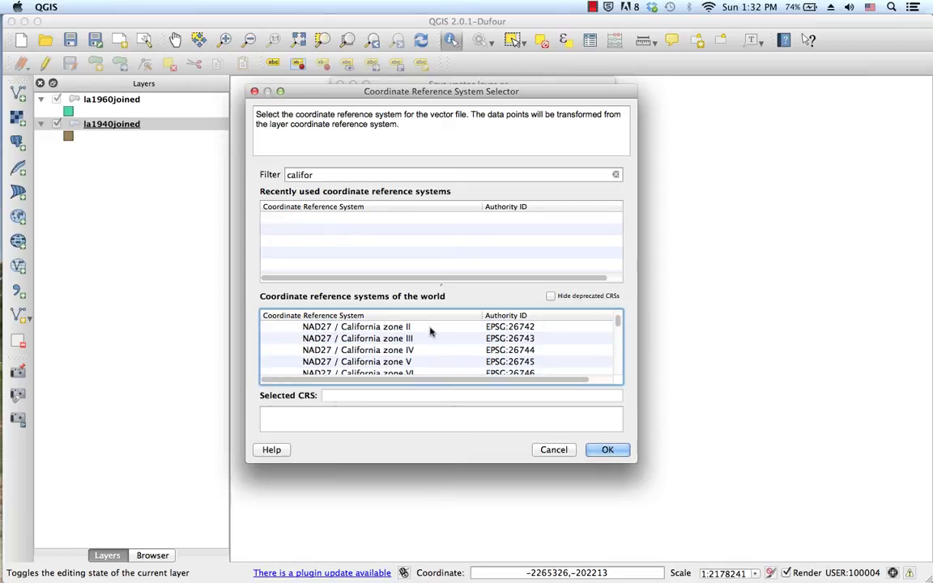
pyautogui.click(403, 365)
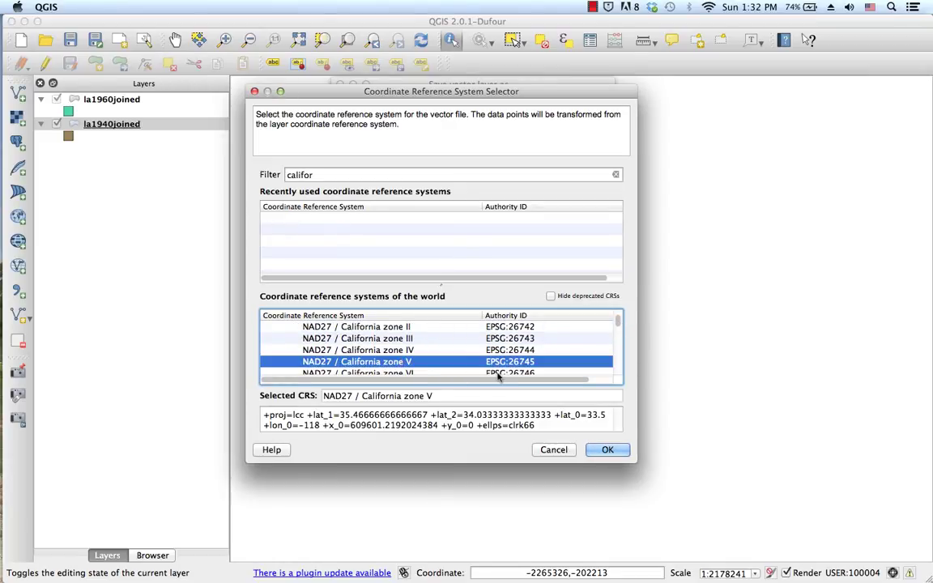
# Select NAD83 / California zone 5 (EPSG:26945) as the export's coordinate reference system.
pyautogui.scroll(1, 619, 323)
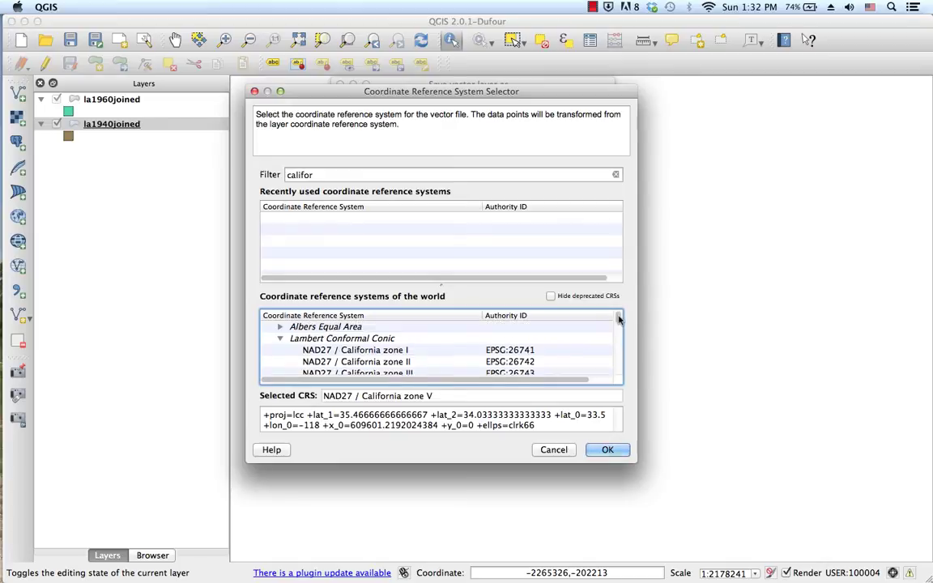
pyautogui.scroll(-4, 619, 326)
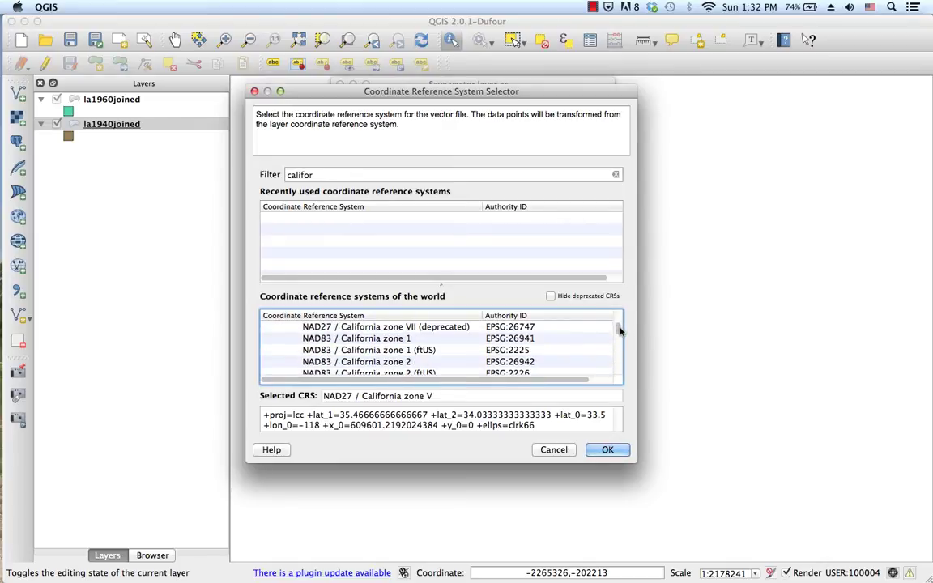
pyautogui.scroll(-1, 620, 331)
pyautogui.scroll(-3, 620, 336)
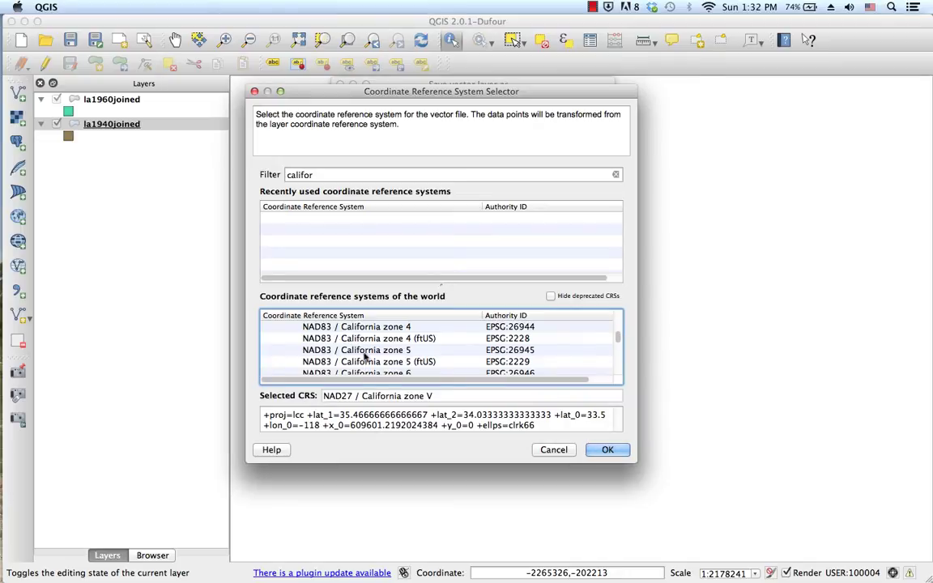
pyautogui.click(397, 350)
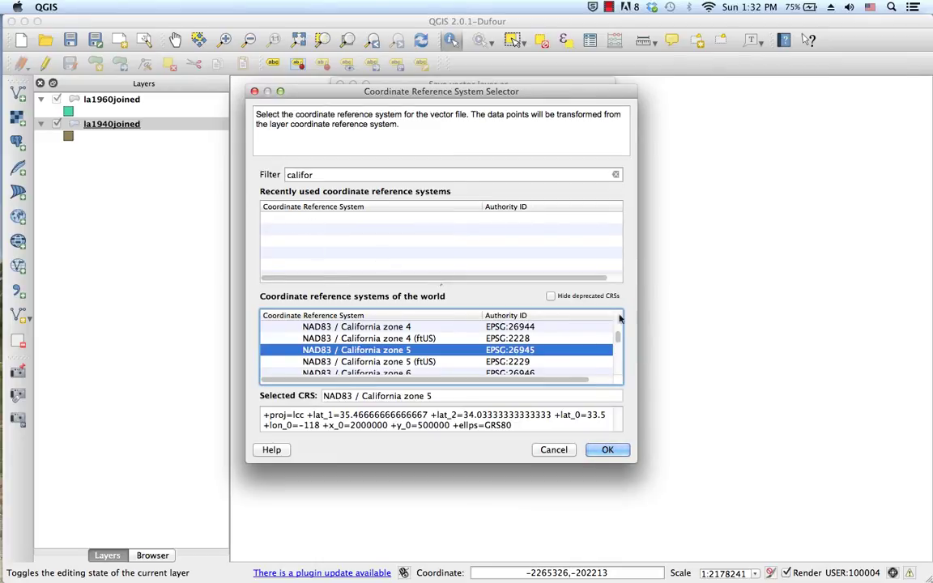
# Refine the filter to "california zone" and export the layer with NAD83 / California zone 5 as its reference system.
pyautogui.moveTo(620, 341); pyautogui.dragTo(623, 322)
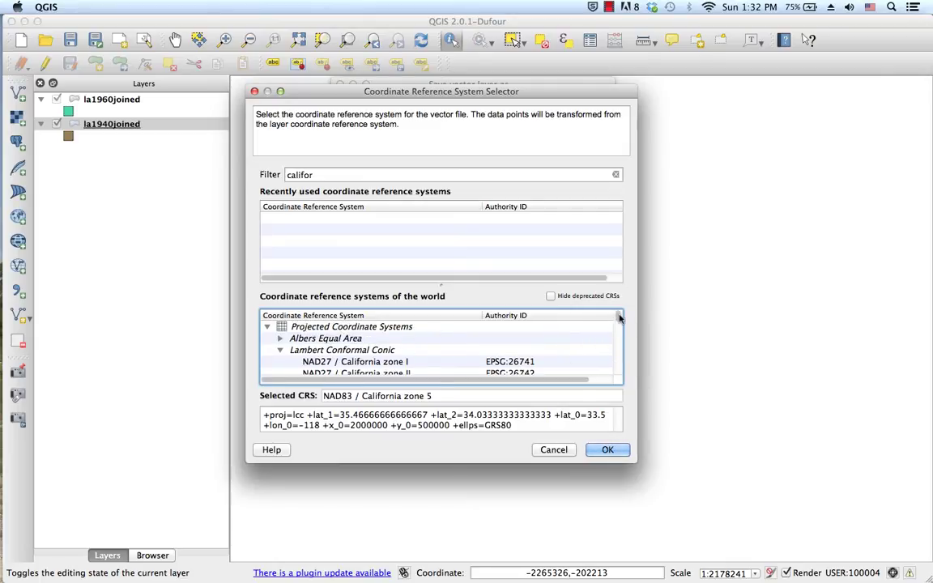
pyautogui.scroll(-5, 619, 318)
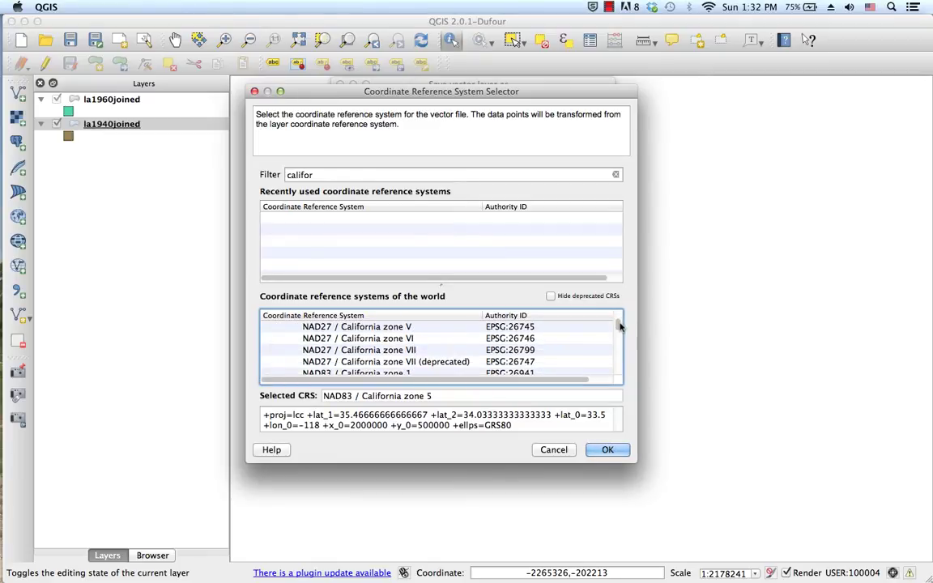
pyautogui.scroll(1, 589, 307)
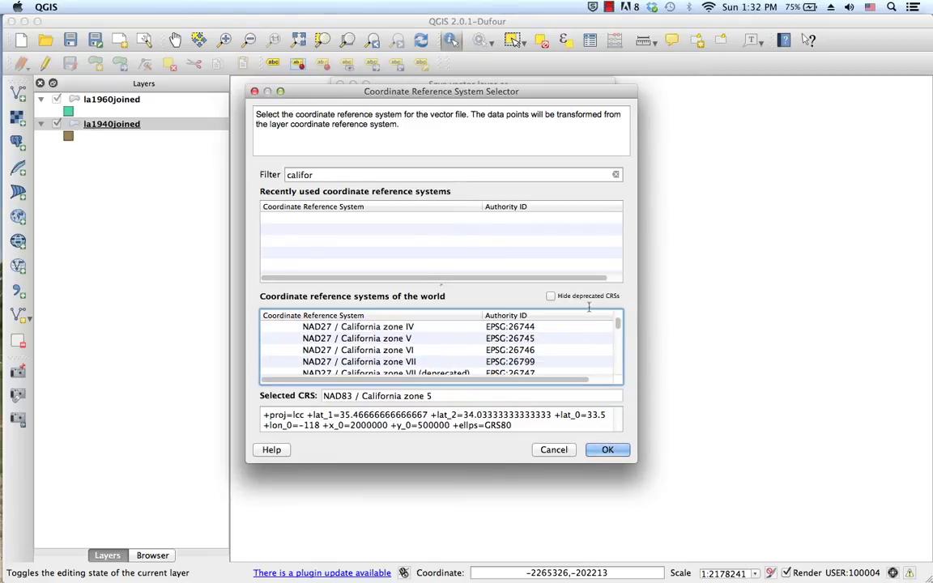
pyautogui.click(324, 174)
pyautogui.write('nia')
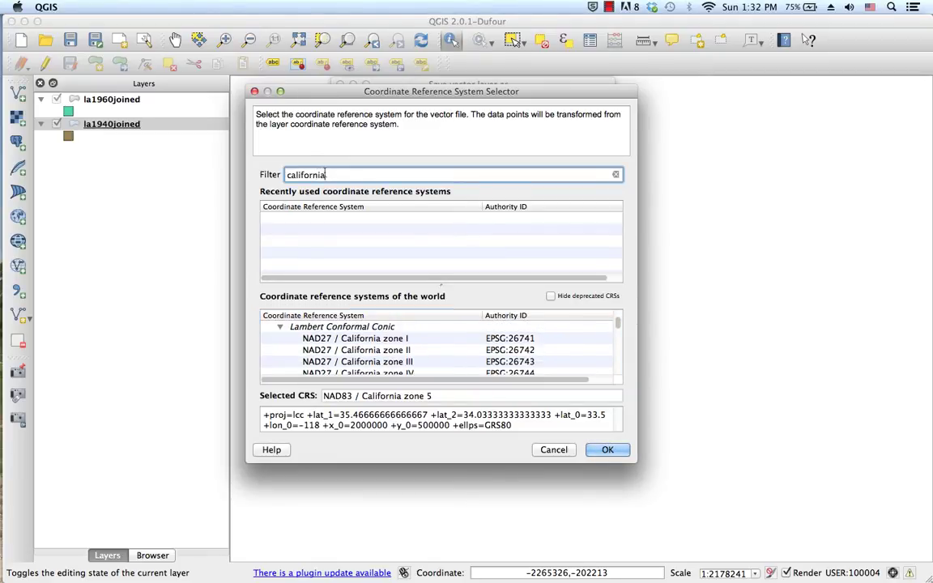
pyautogui.write(' zon')
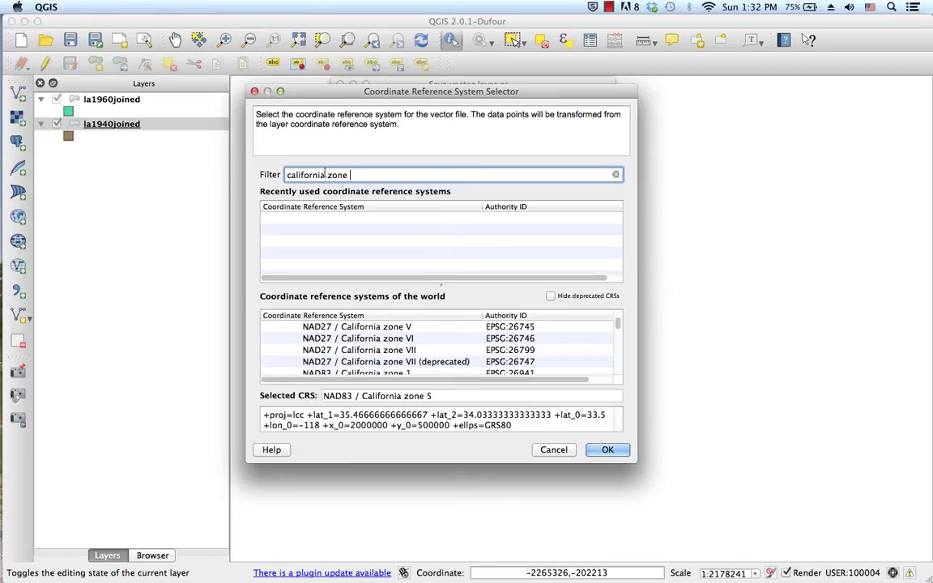
pyautogui.write('e')
pyautogui.click(620, 328)
pyautogui.moveTo(620, 328); pyautogui.dragTo(619, 342)
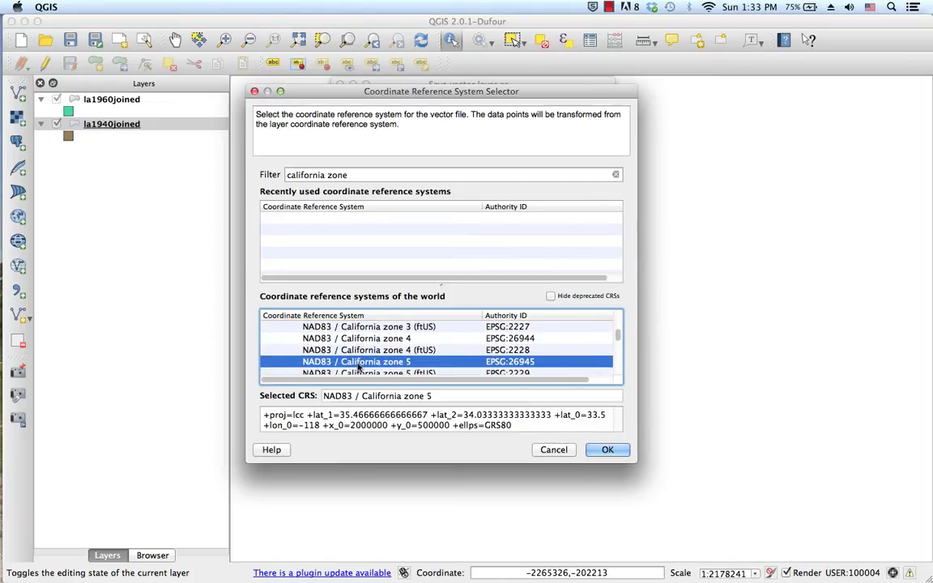
pyautogui.click(608, 450)
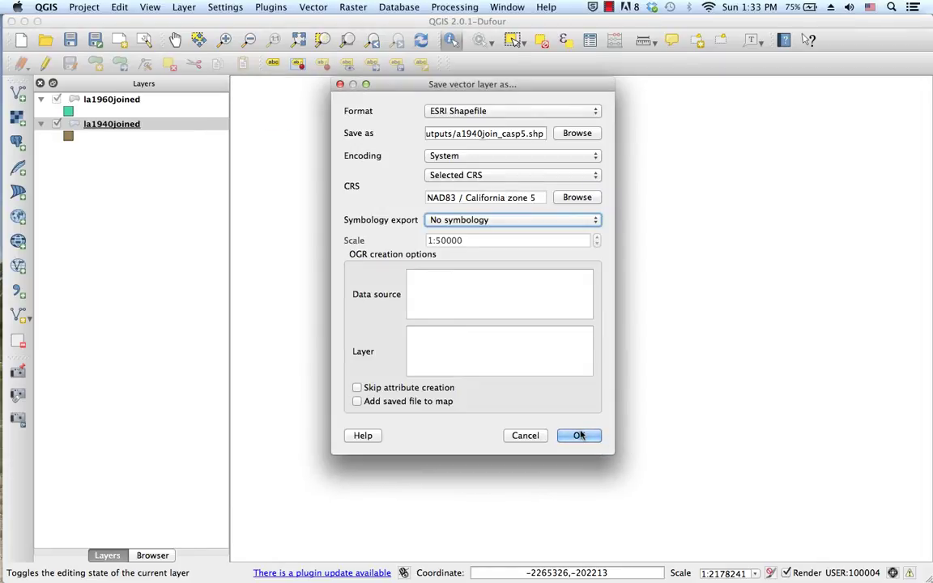
pyautogui.click(579, 435)
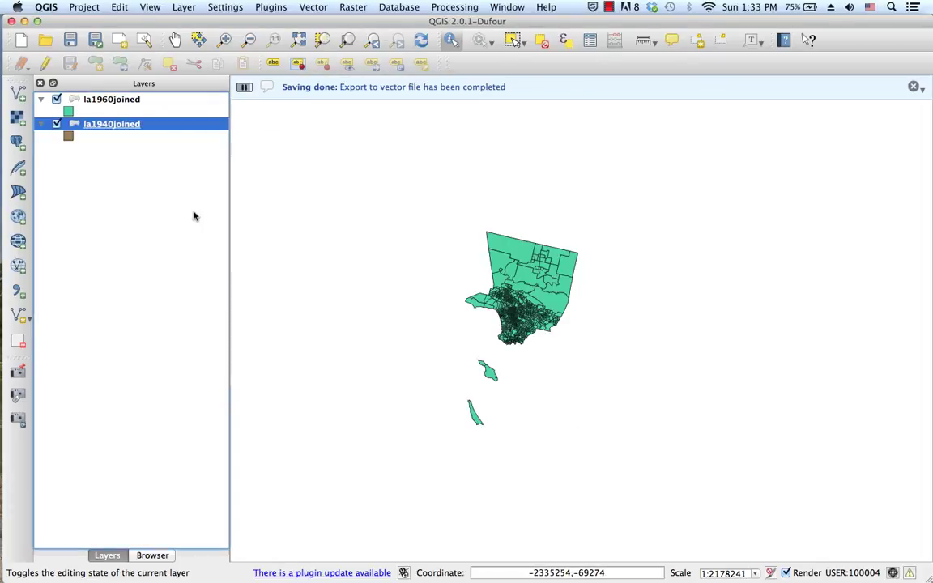
# Add the shapefile a1940join_casp5.shp from the outputs folder to the map as a vector layer.
pyautogui.click(19, 93)
pyautogui.click(584, 113)
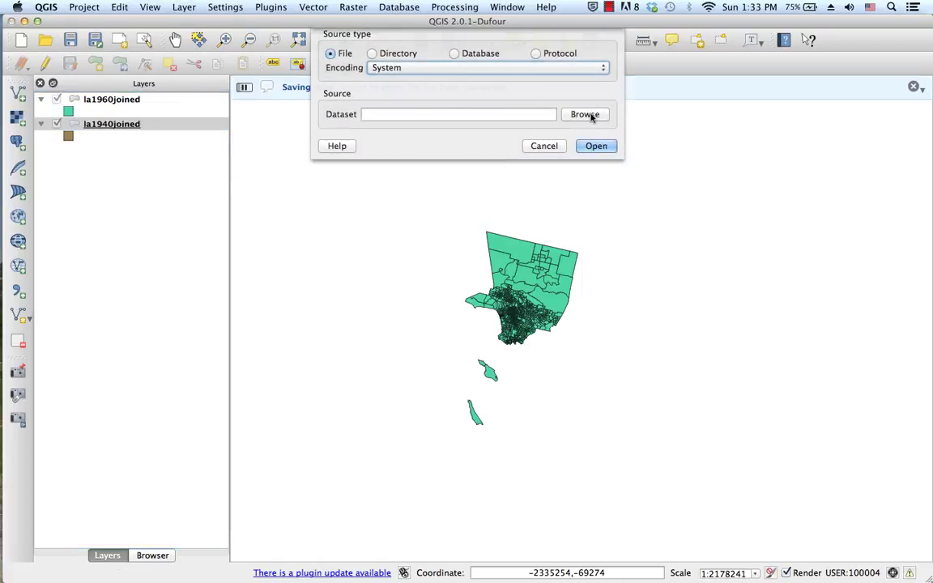
pyautogui.click(620, 167)
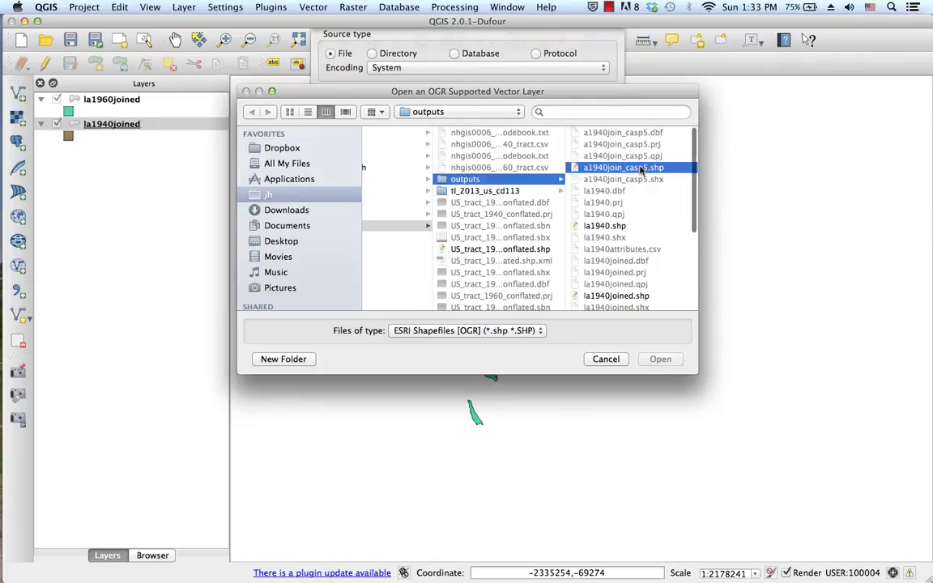
pyautogui.click(659, 359)
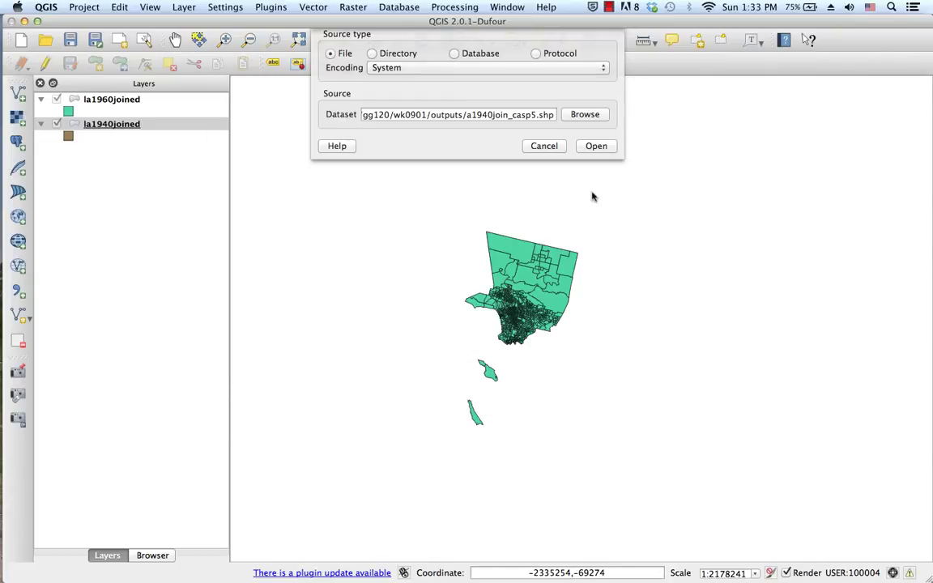
pyautogui.click(596, 146)
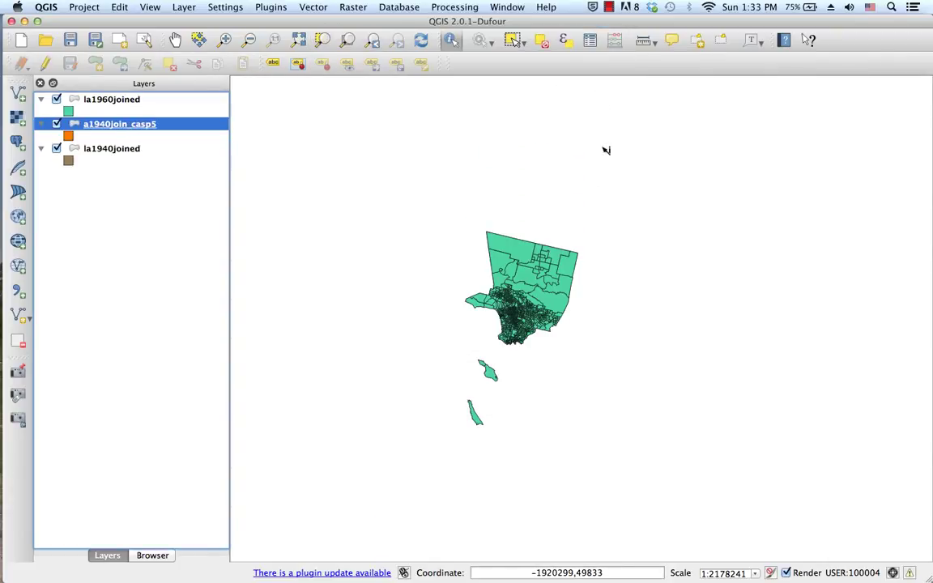
# Hide the la1940joined and la1960joined layers, leaving only a1940join_casp5 displayed.
pyautogui.click(56, 148)
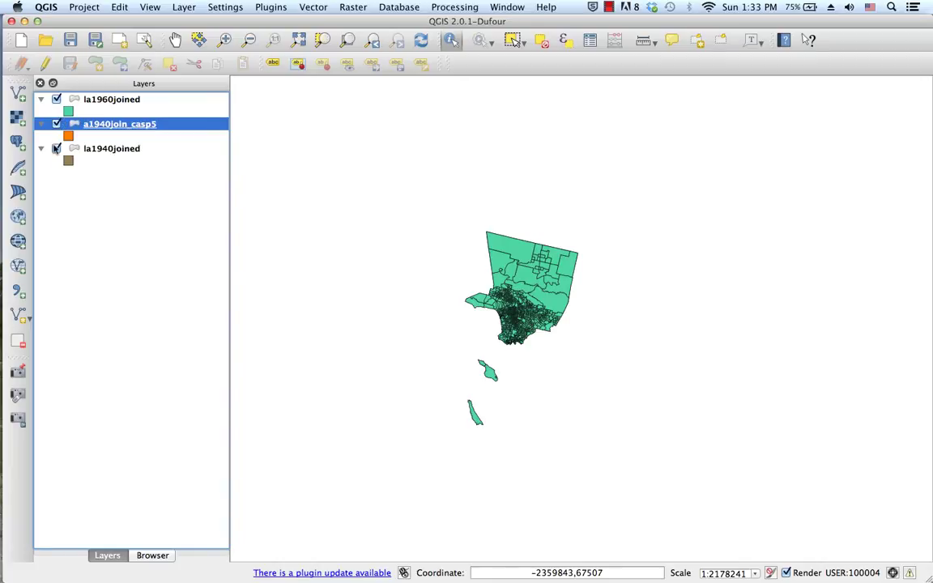
pyautogui.click(57, 99)
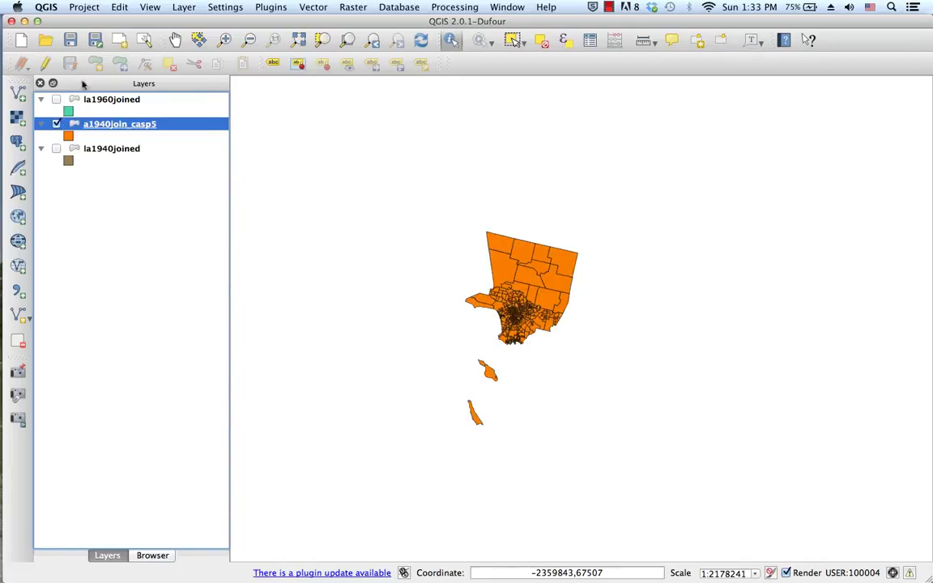
# Try to set the project's coordinate reference system to NAD83 / California zone 5.
pyautogui.click(82, 7)
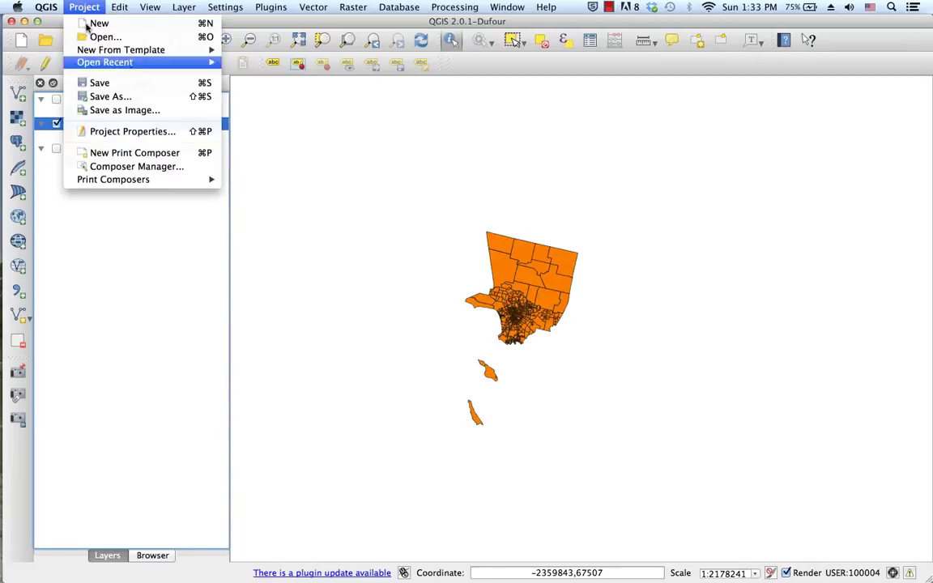
pyautogui.click(127, 131)
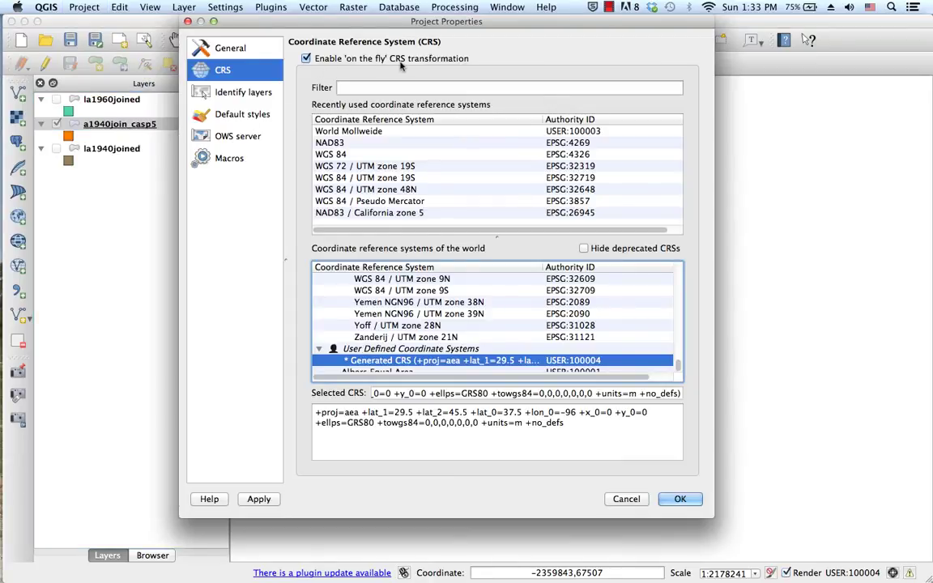
pyautogui.click(399, 214)
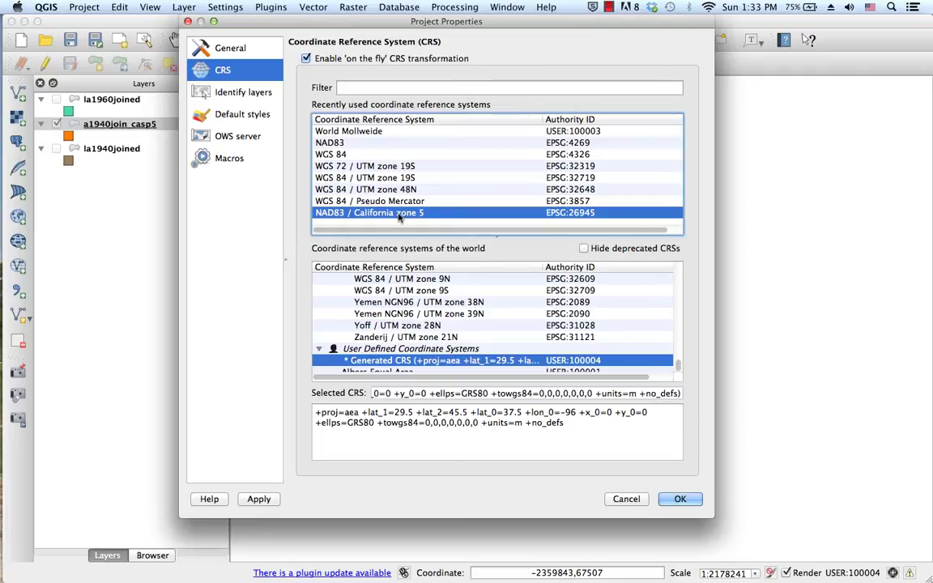
pyautogui.click(680, 500)
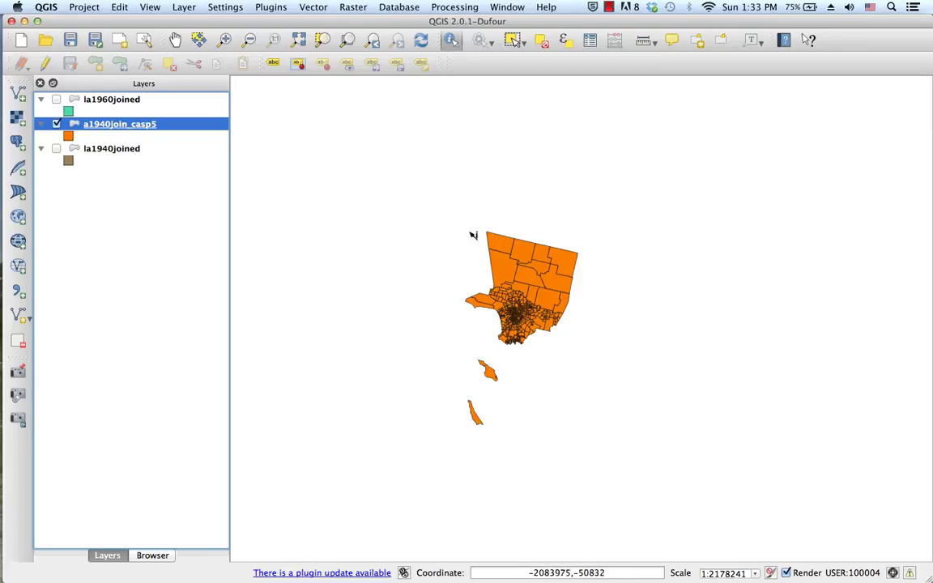
# Set the project's coordinate reference system to NAD83 / California zone 5 (EPSG:26945), keeping on-the-fly transformation enabled.
pyautogui.click(84, 8)
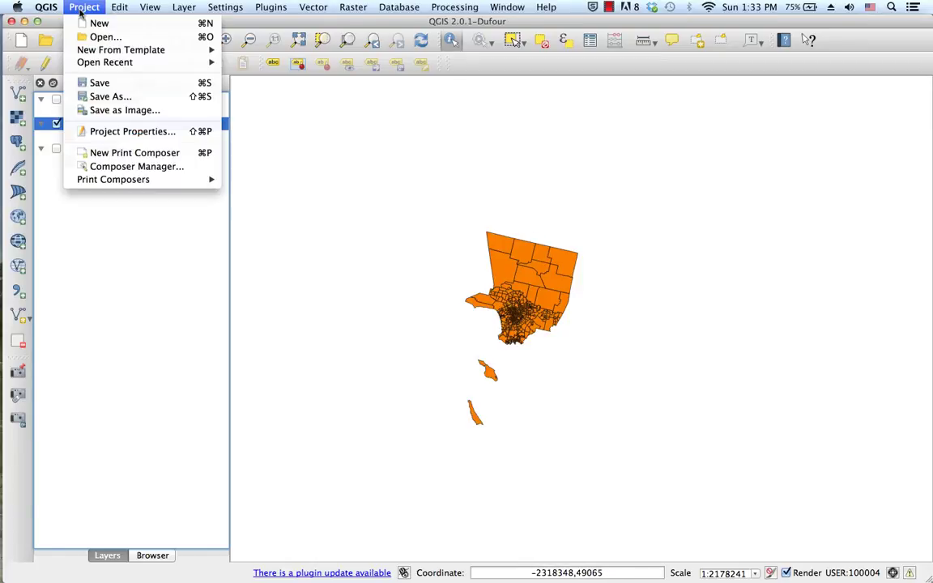
pyautogui.click(103, 129)
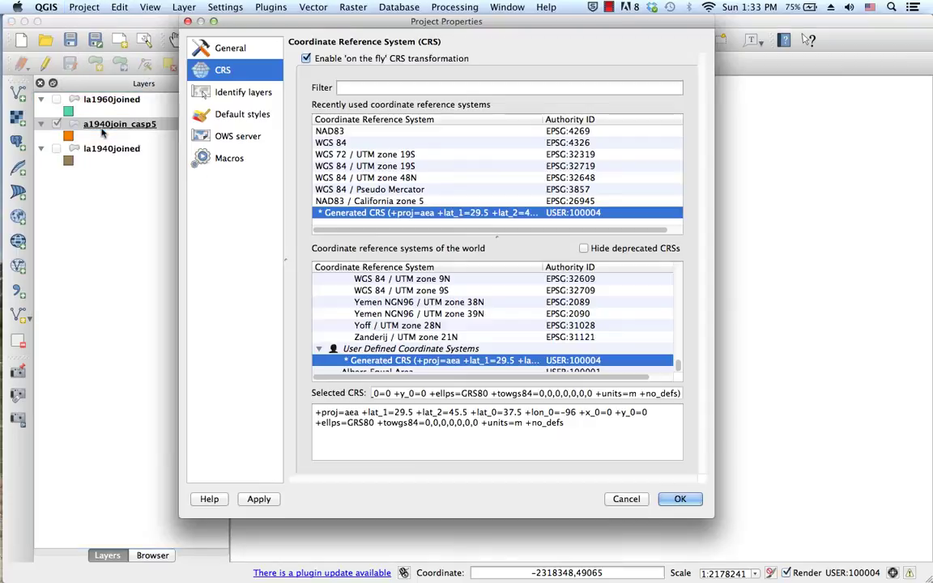
pyautogui.click(389, 202)
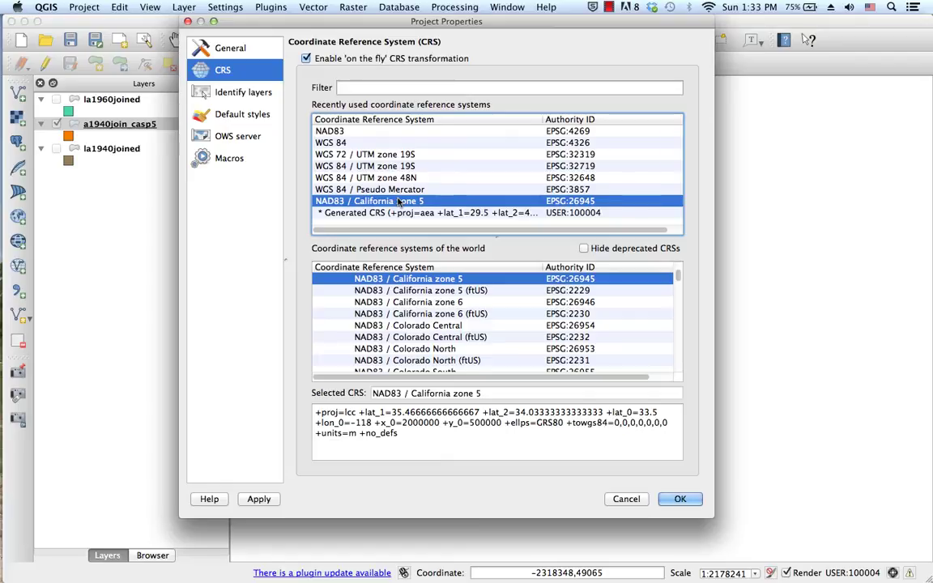
pyautogui.click(686, 507)
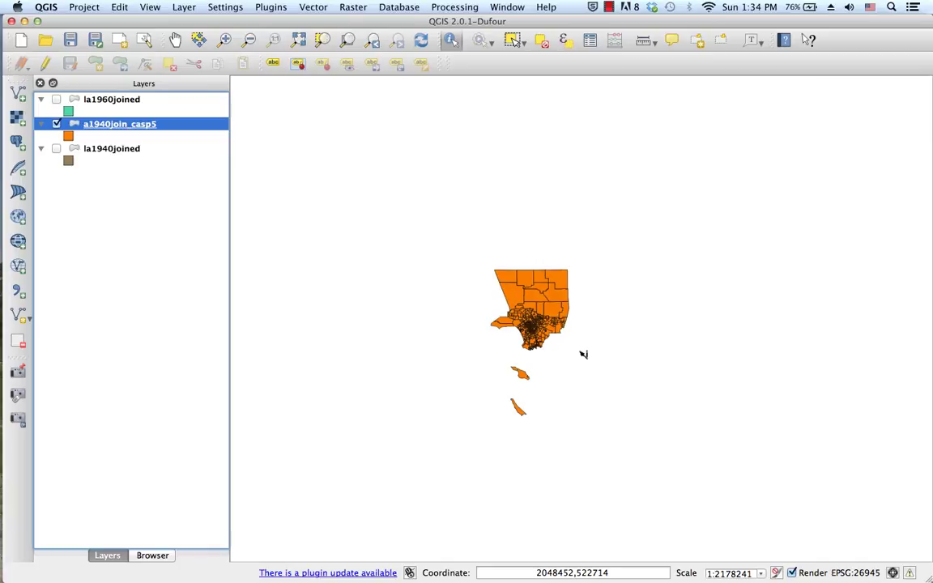
# Set up an ESRI Shapefile export of the la1960joined layer, named la1960join_casp5, in the outputs folder.
pyautogui.click(117, 98)
pyautogui.rightClick(117, 99)
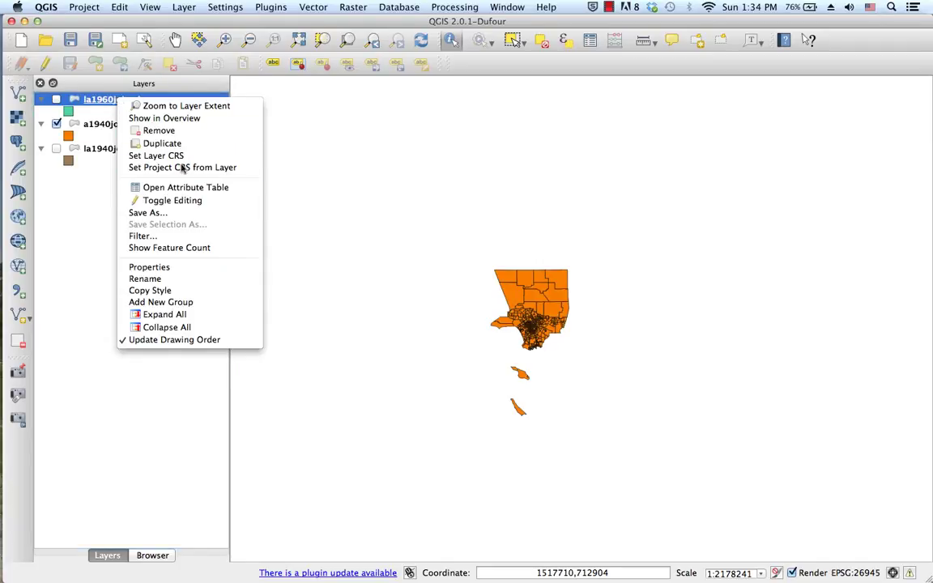
pyautogui.click(181, 214)
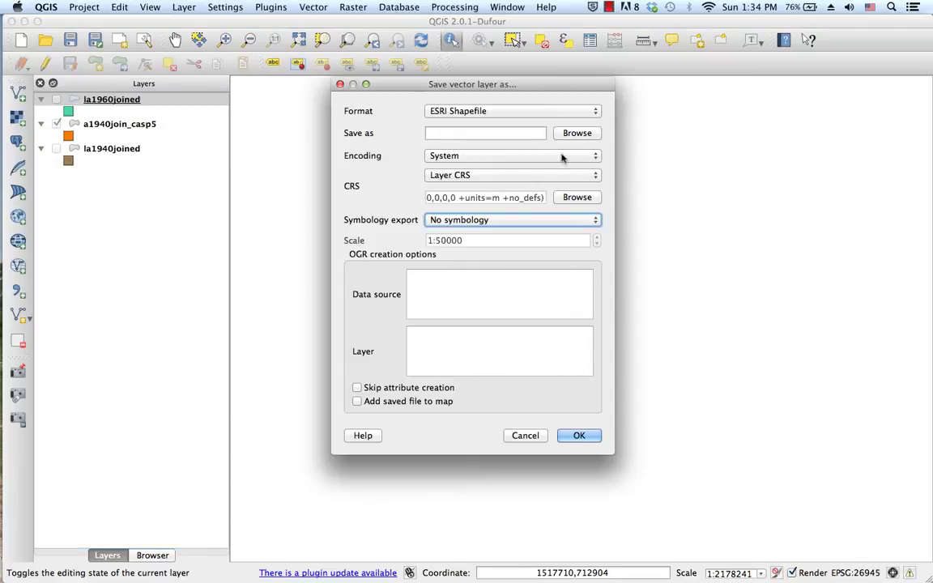
pyautogui.click(577, 134)
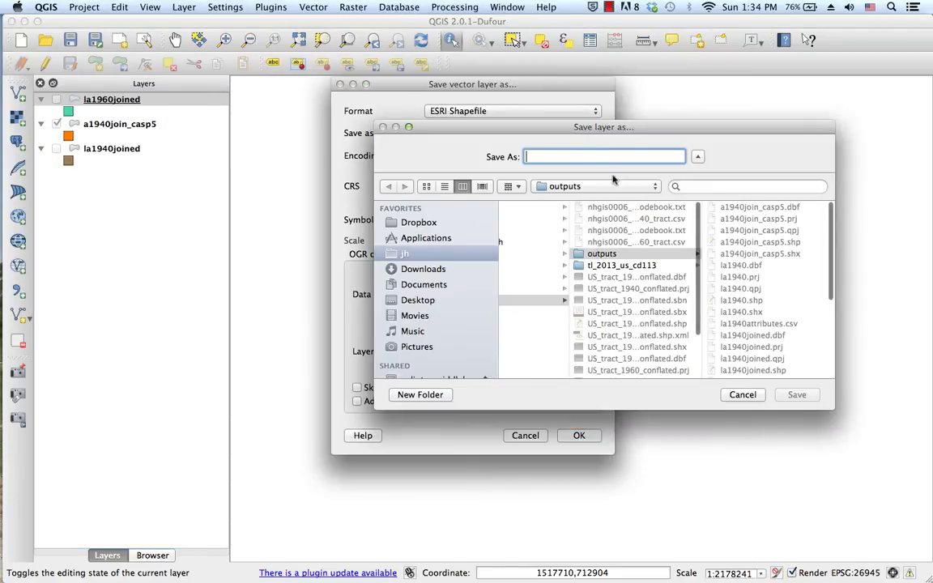
pyautogui.write('la')
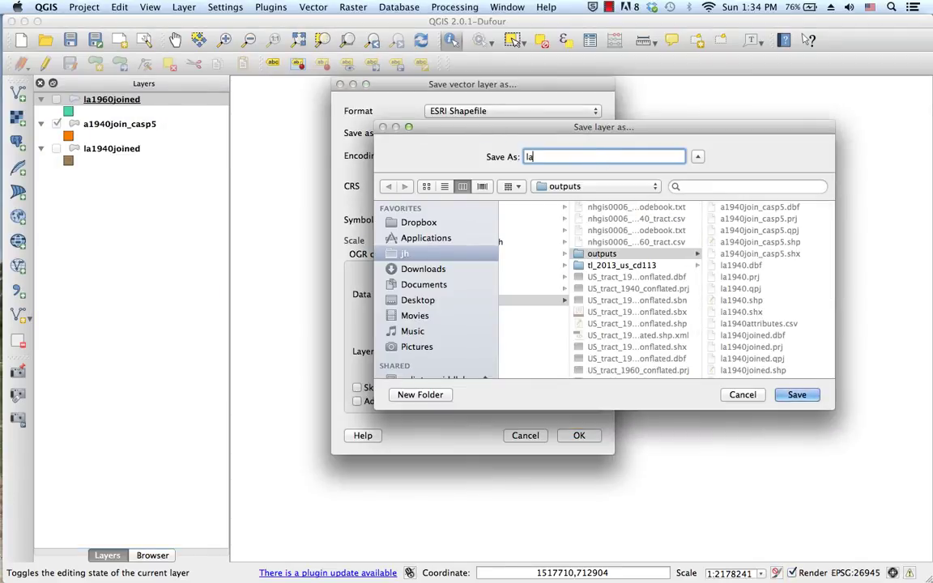
pyautogui.write('1960join_casp5')
pyautogui.press('Return')
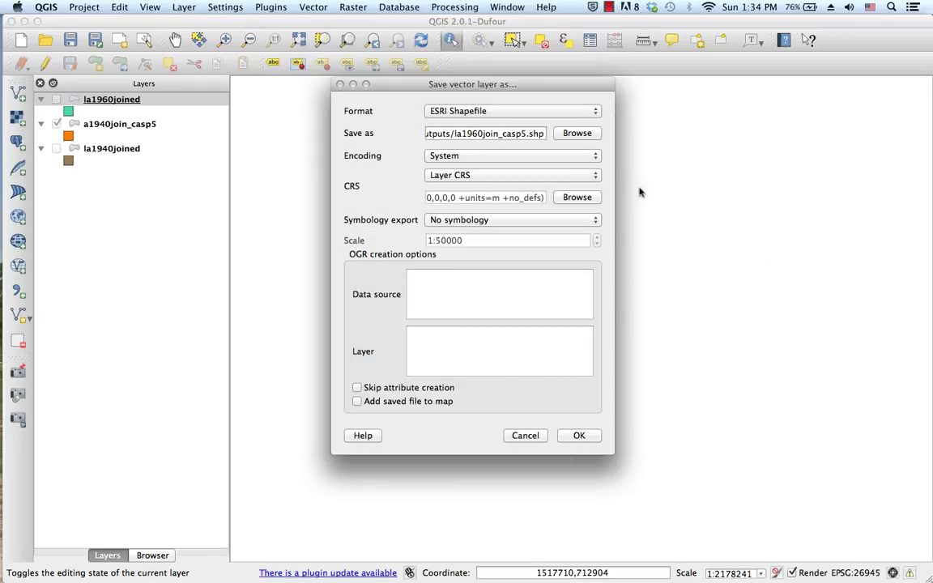
# Choose NAD83 / California zone 5 (EPSG:26945) as the export's coordinate reference system and save the la1960join_casp5 shapefile.
pyautogui.click(577, 197)
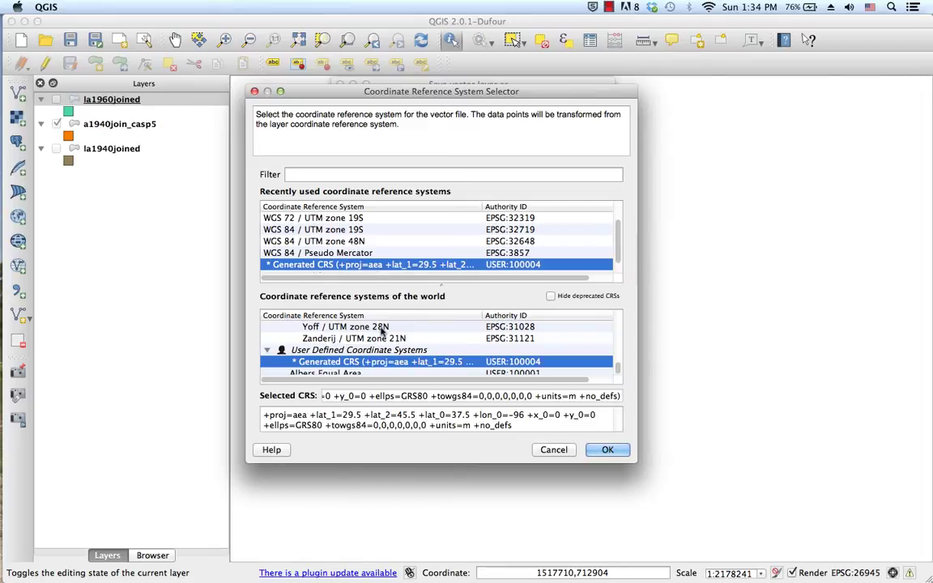
pyautogui.scroll(2, 347, 234)
pyautogui.scroll(-3, 347, 233)
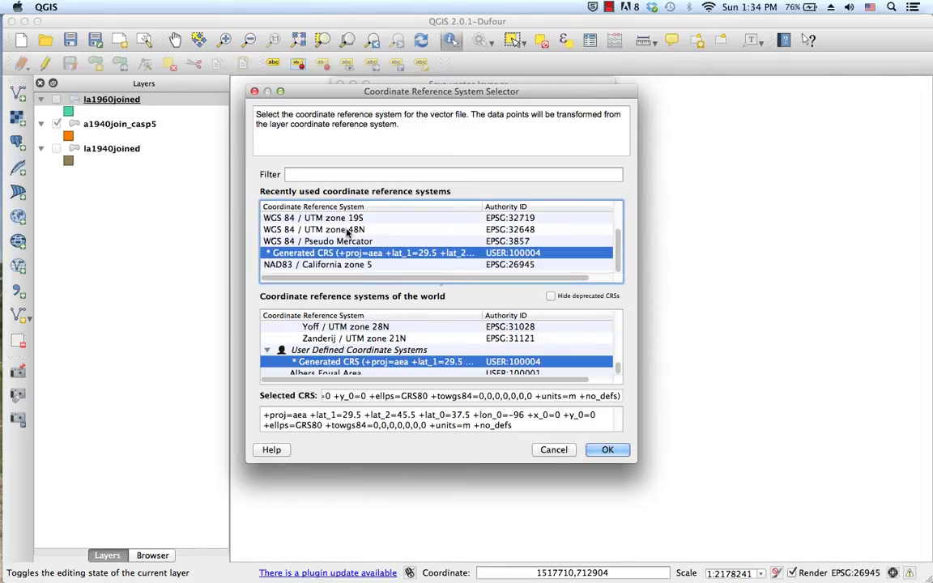
pyautogui.click(328, 265)
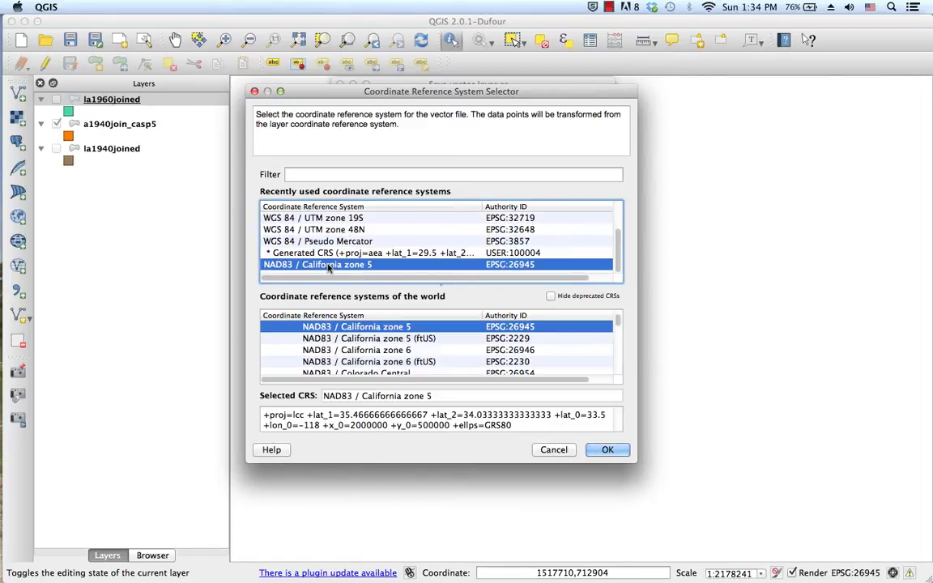
pyautogui.click(607, 449)
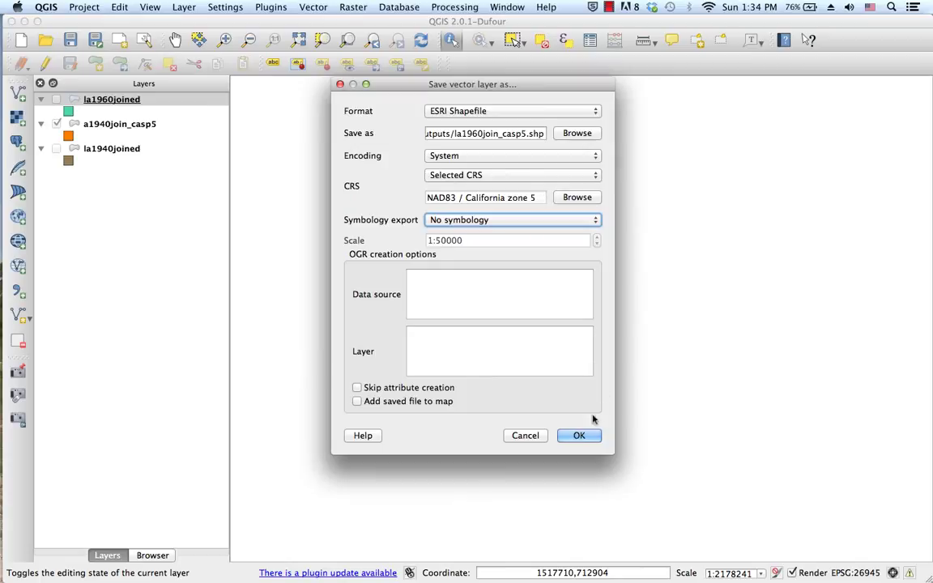
pyautogui.click(580, 437)
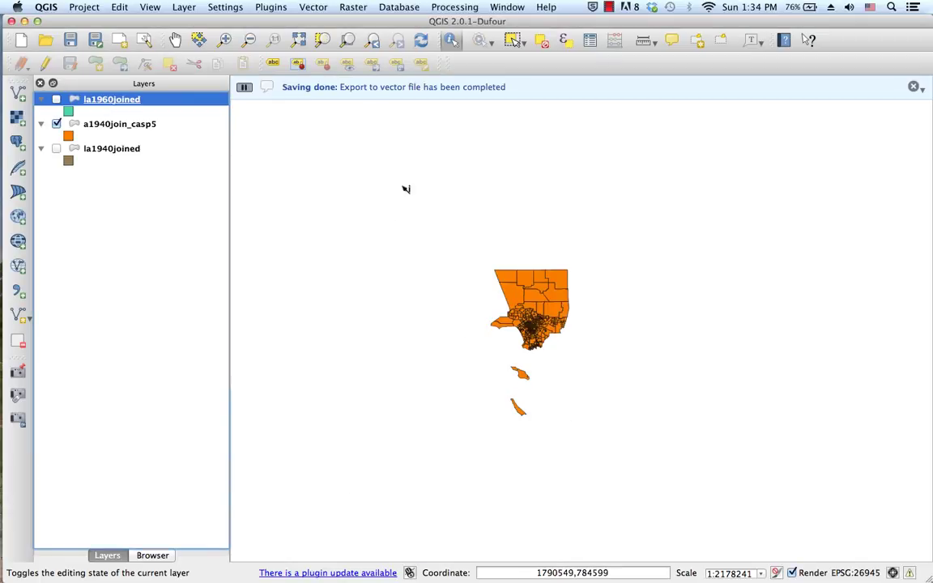
# Add the shapefile la1960join_casp5.shp from the outputs folder to the map as a vector layer.
pyautogui.click(19, 94)
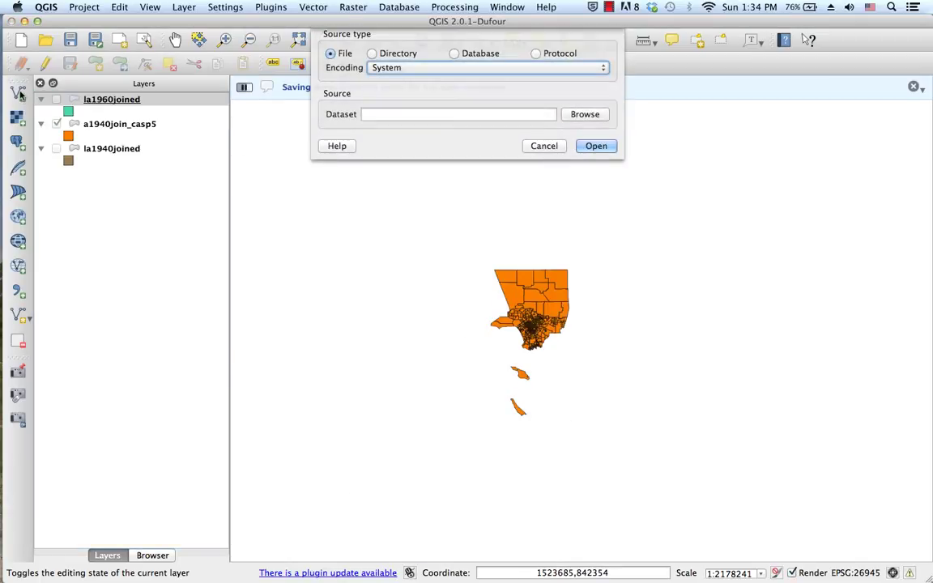
pyautogui.click(585, 114)
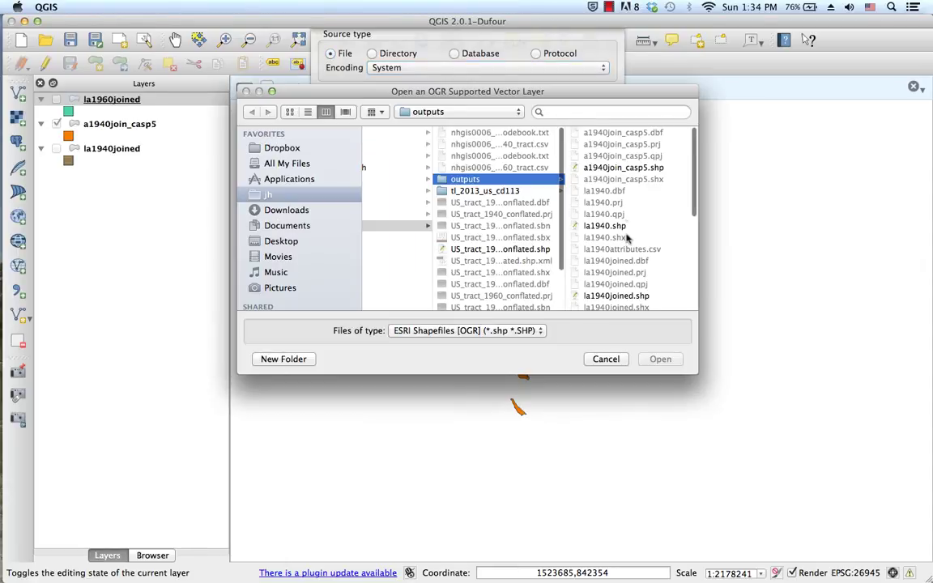
pyautogui.scroll(-5, 634, 223)
pyautogui.scroll(-5, 632, 230)
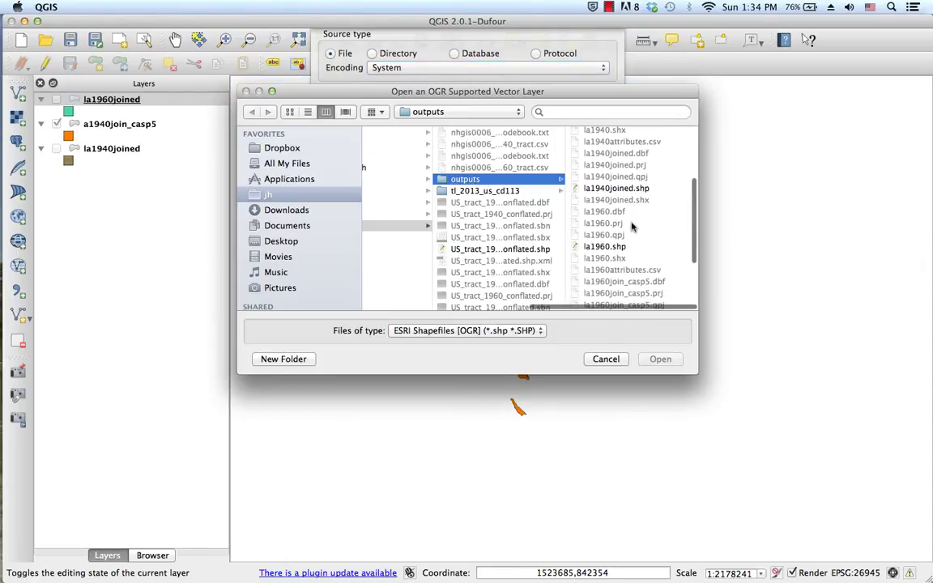
pyautogui.click(624, 235)
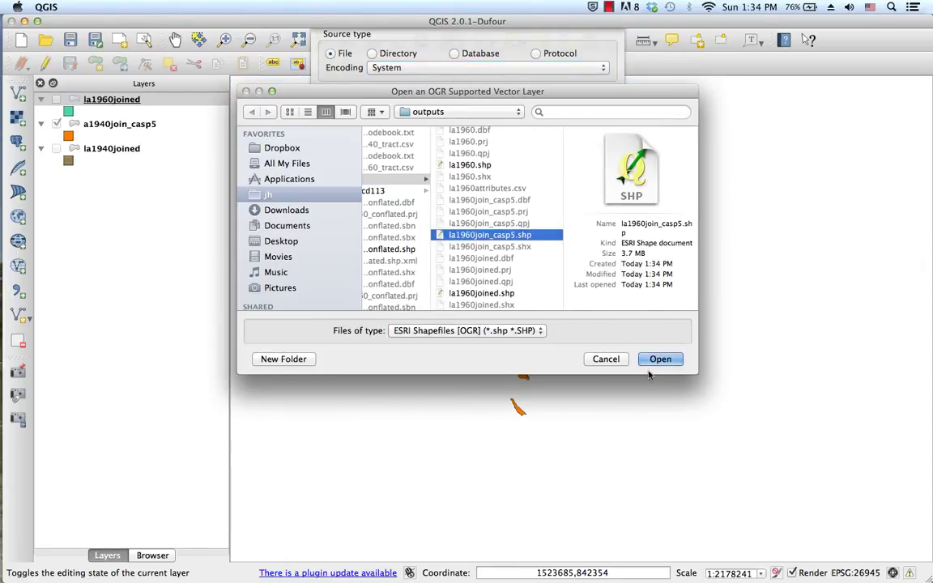
pyautogui.click(660, 359)
pyautogui.click(597, 146)
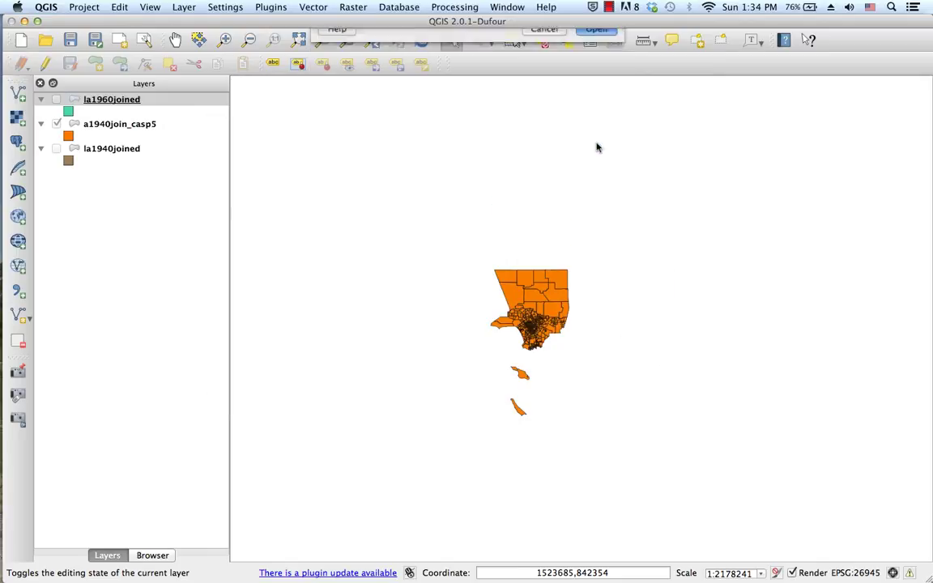
# Remove the la1960joined and la1940joined layers, and briefly hide la1960join_casp5 to check the 1940 layer beneath it.
pyautogui.click(101, 125)
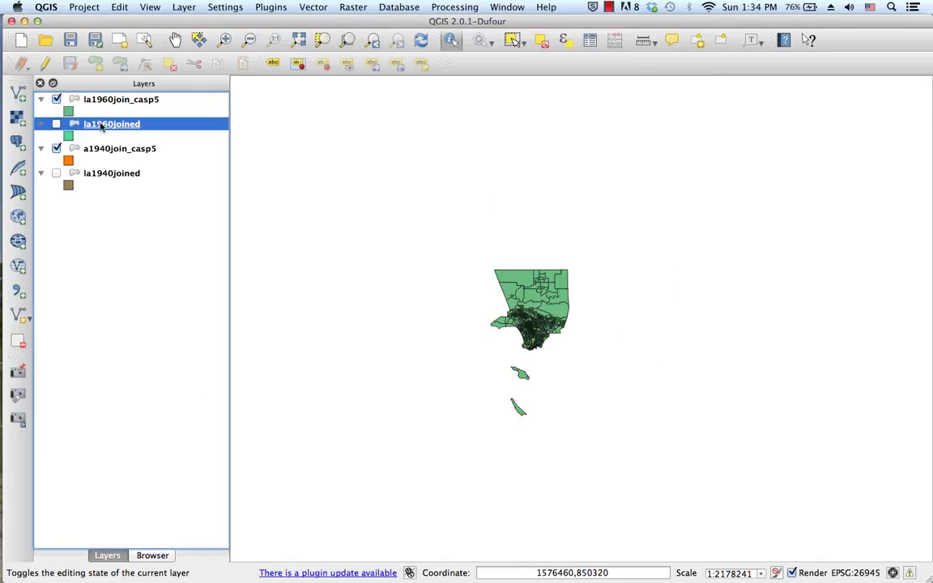
pyautogui.rightClick(101, 126)
pyautogui.click(134, 154)
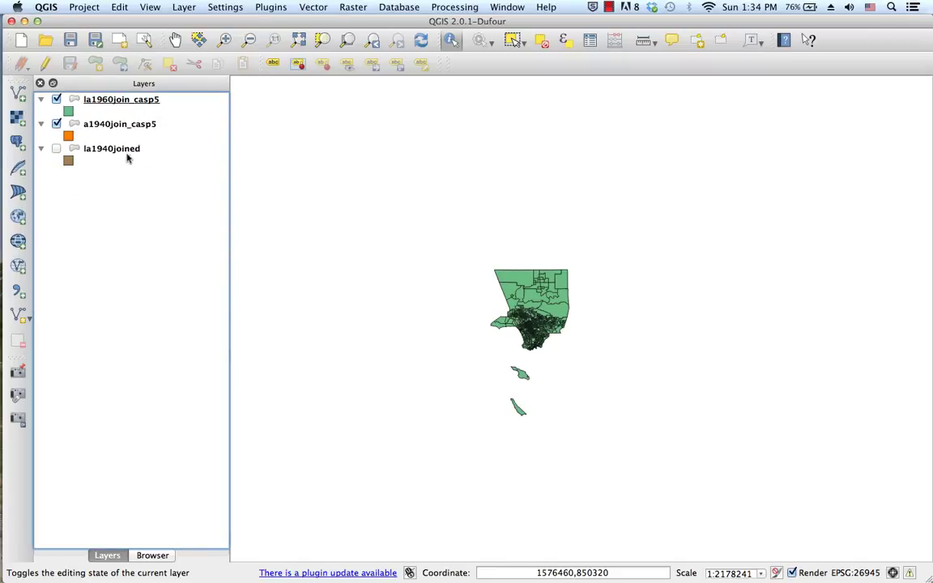
pyautogui.click(114, 151)
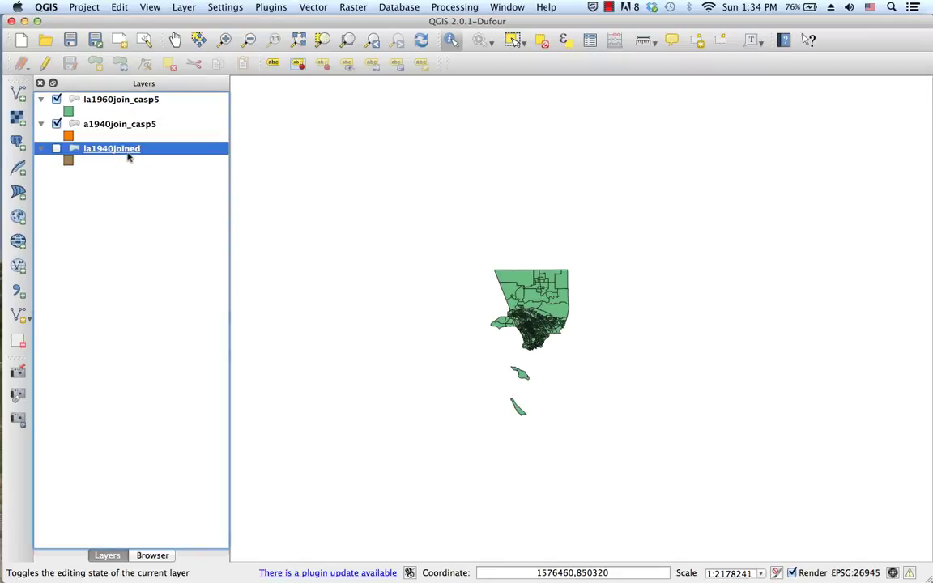
pyautogui.rightClick(128, 157)
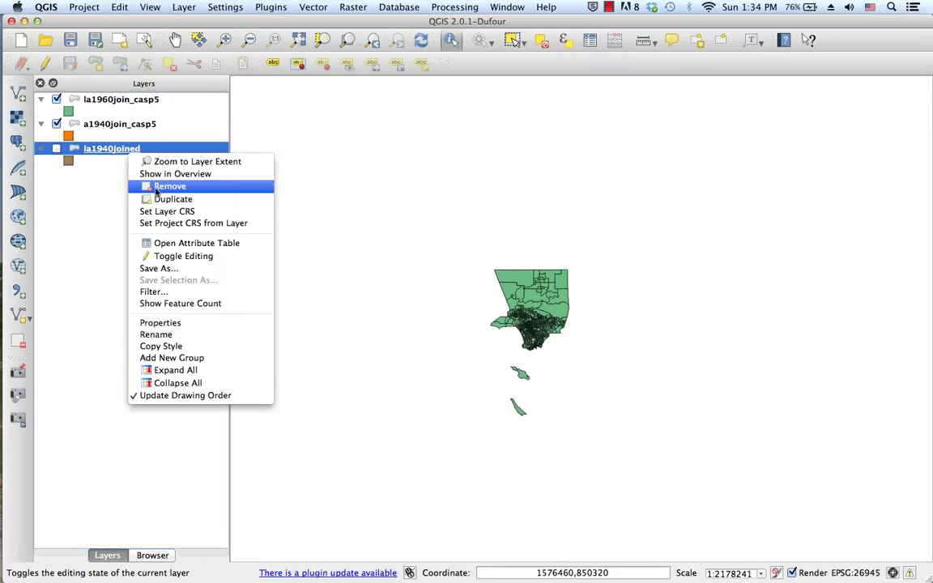
pyautogui.click(156, 185)
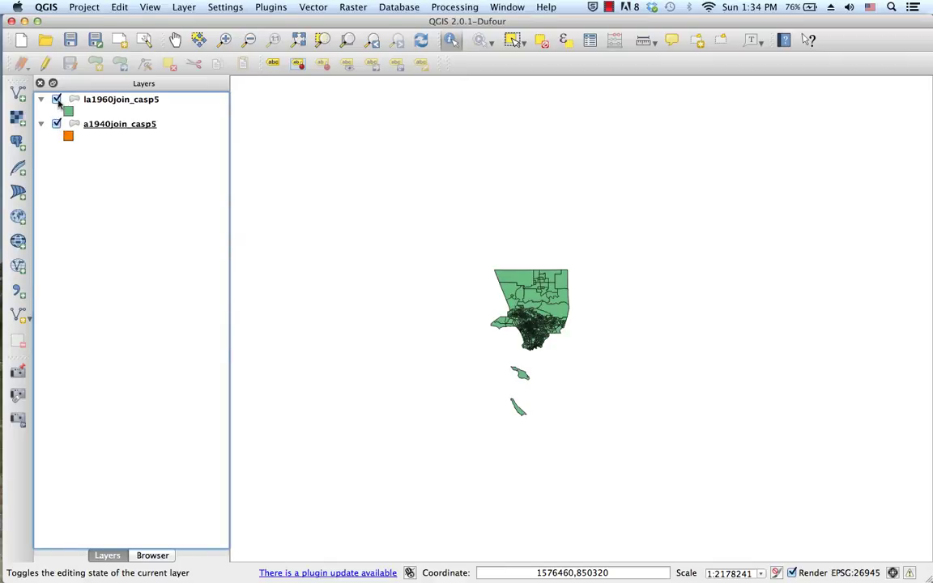
pyautogui.click(57, 99)
pyautogui.click(56, 99)
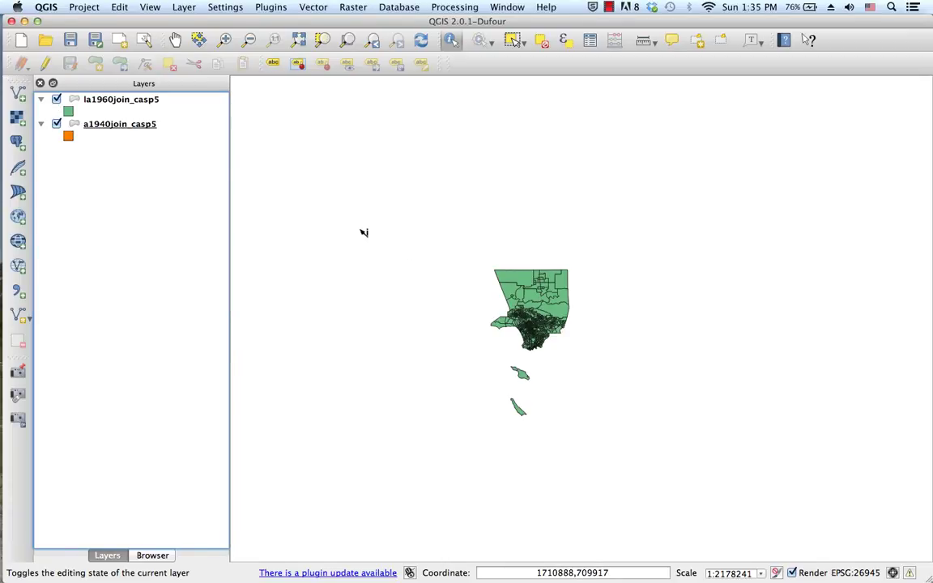
# Open the attribute table of a1940join_casp5 and examine its columns from the shape length and area fields through owner1940.
pyautogui.click(128, 125)
pyautogui.rightClick(128, 125)
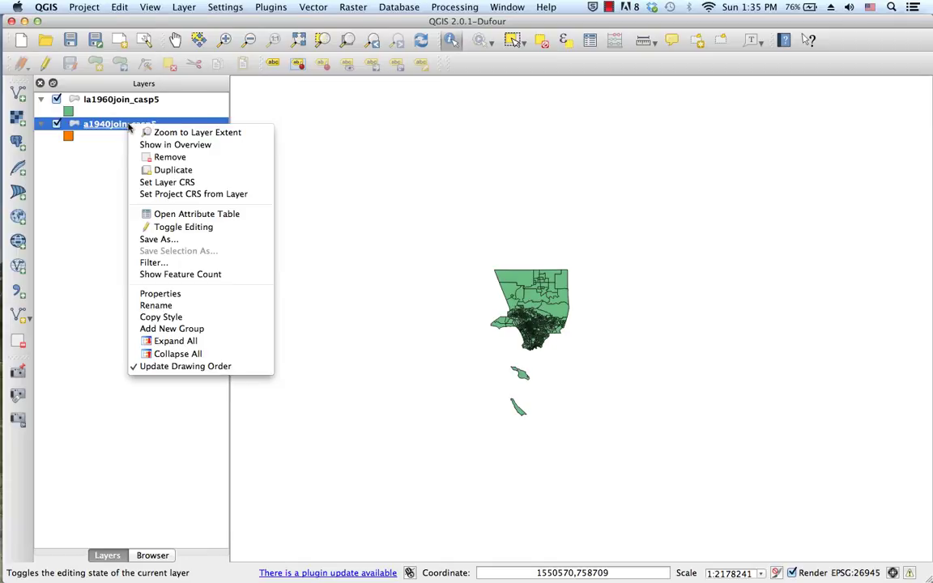
pyautogui.click(175, 213)
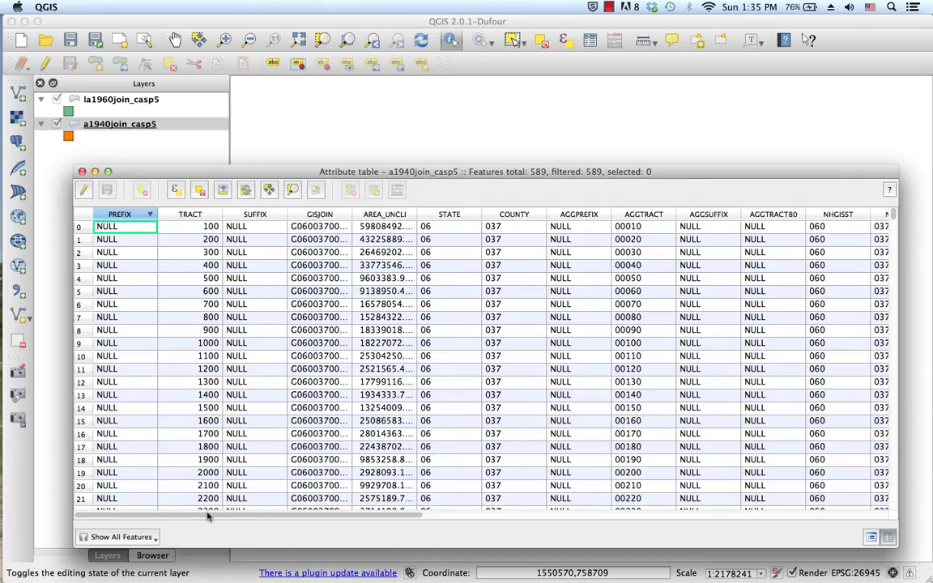
pyautogui.moveTo(206, 516); pyautogui.dragTo(601, 510)
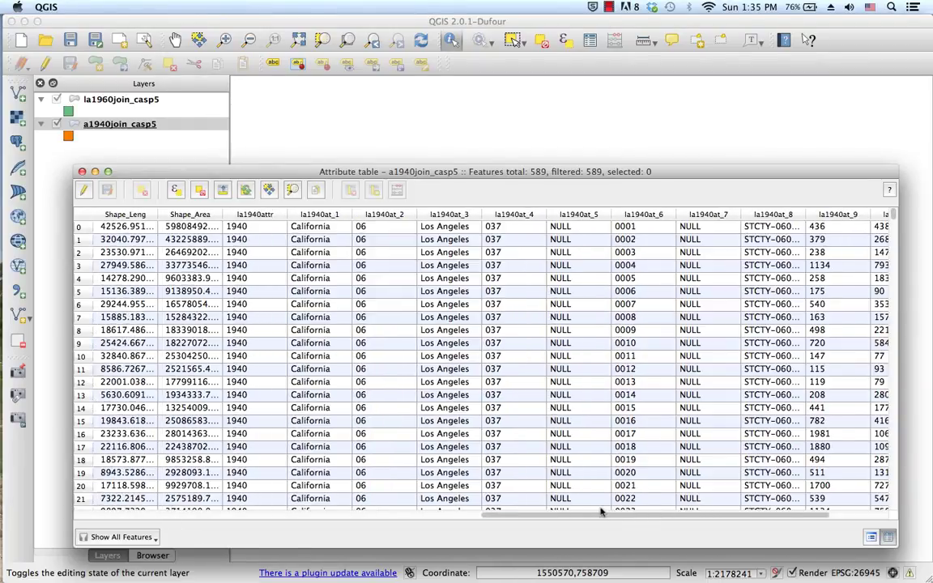
pyautogui.hscroll(-2, 601, 510)
pyautogui.hscroll(2, 599, 511)
pyautogui.hscroll(-2, 577, 516)
pyautogui.hscroll(-2, 572, 516)
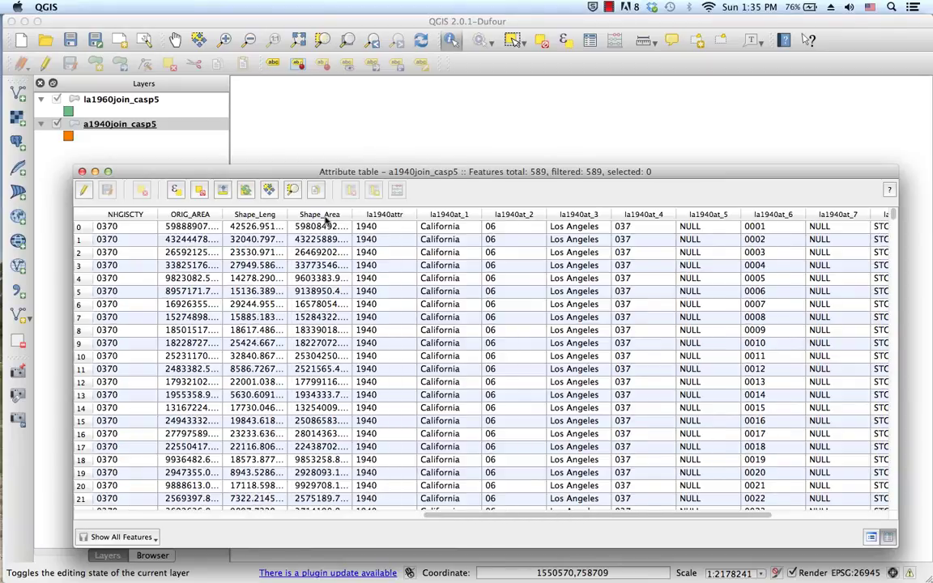
pyautogui.moveTo(352, 214)
pyautogui.mouseDown()
pyautogui.moveTo(422, 214)
pyautogui.moveTo(340, 227)
pyautogui.mouseUp()
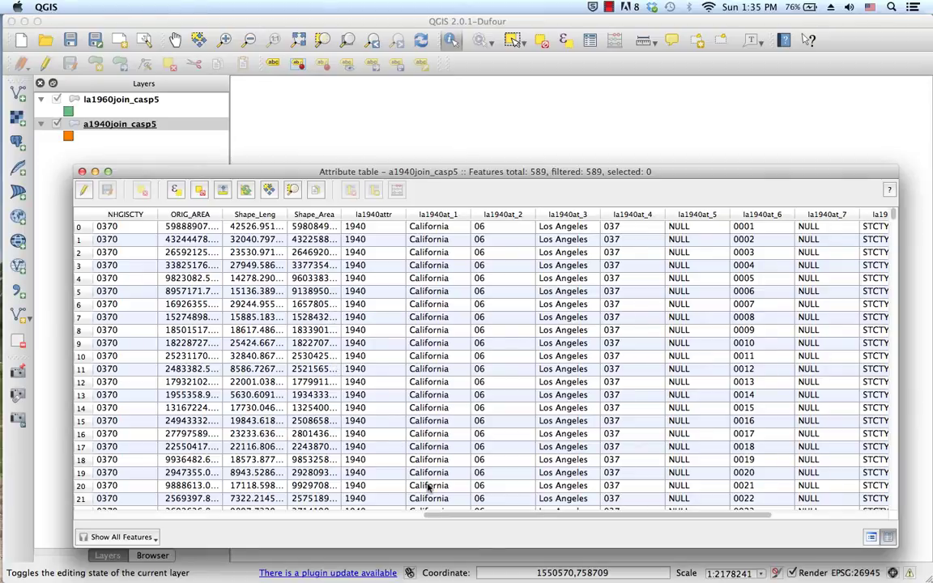
pyautogui.moveTo(453, 519); pyautogui.dragTo(653, 521)
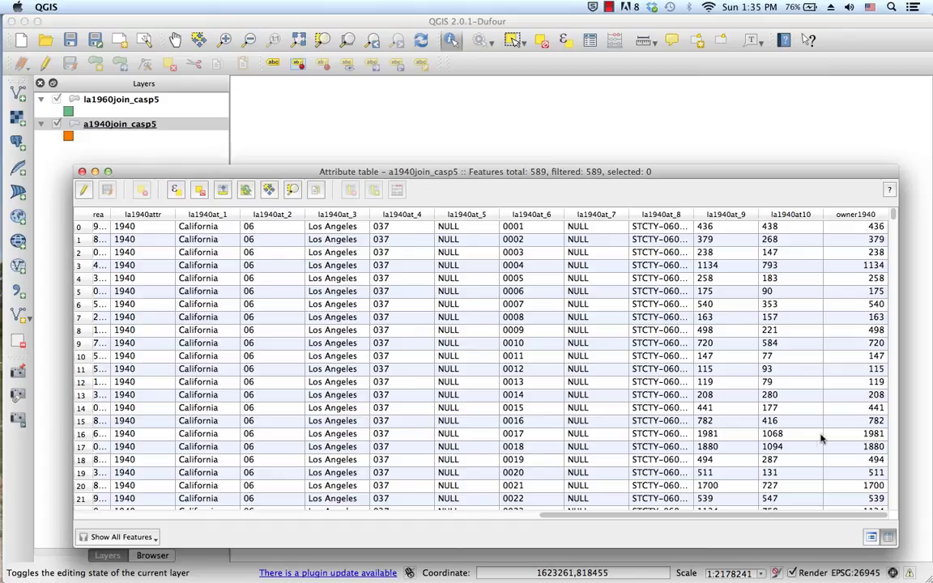
# Enable editing on a1940join_casp5 and set up a new whole number (integer) field named mom_area in the field calculator.
pyautogui.click(84, 191)
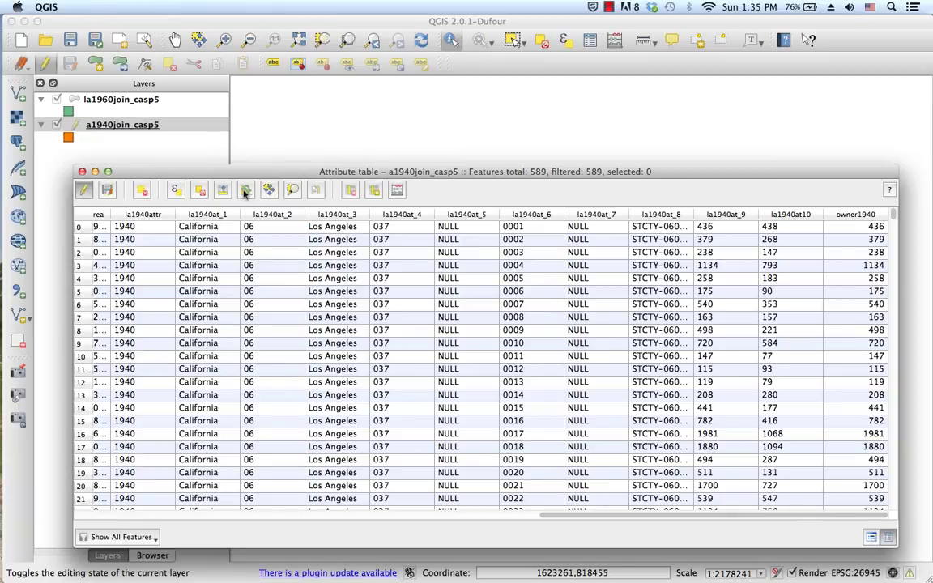
pyautogui.click(397, 191)
pyautogui.click(592, 470)
pyautogui.click(398, 191)
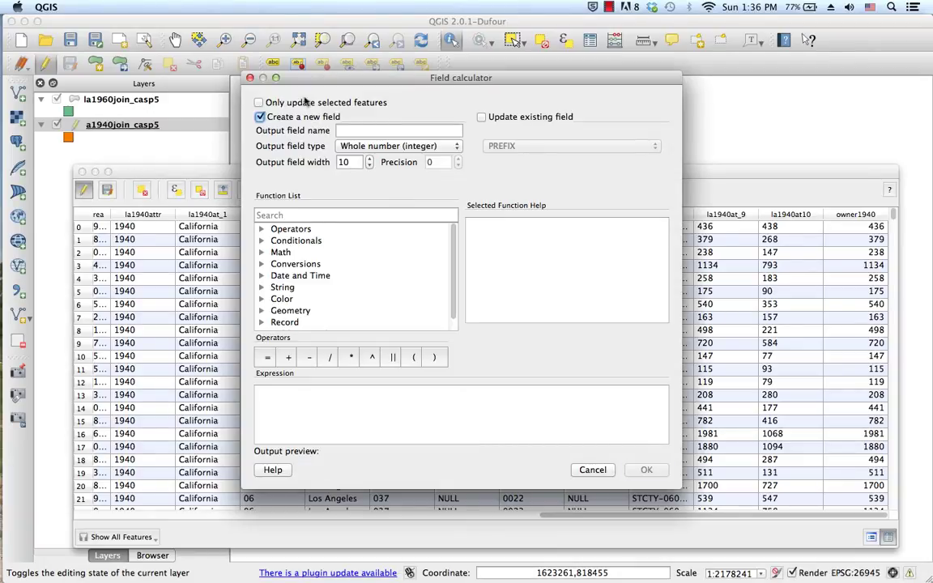
pyautogui.click(348, 130)
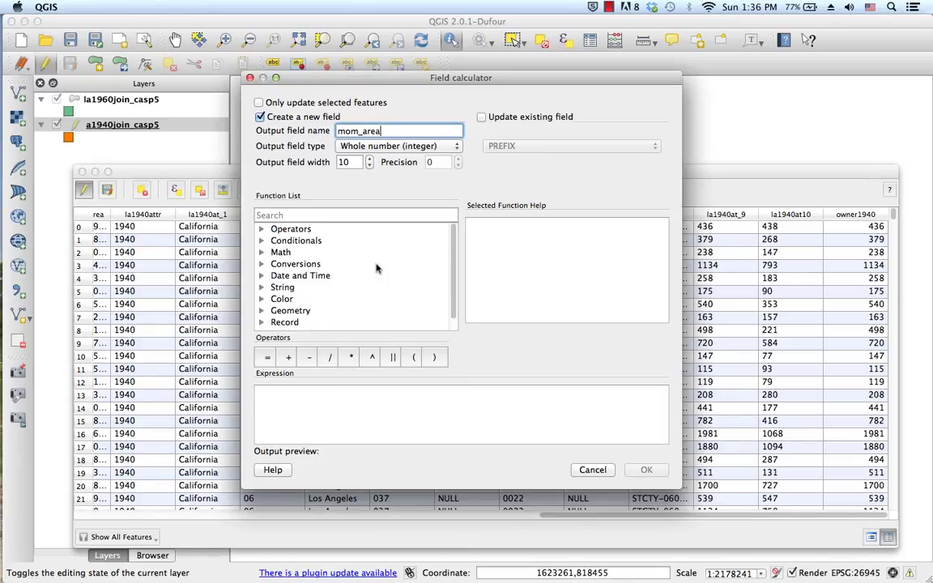
# Set the mom_area expression to the geometry function $area, review the help for xat and $x, and create the field.
pyautogui.click(262, 311)
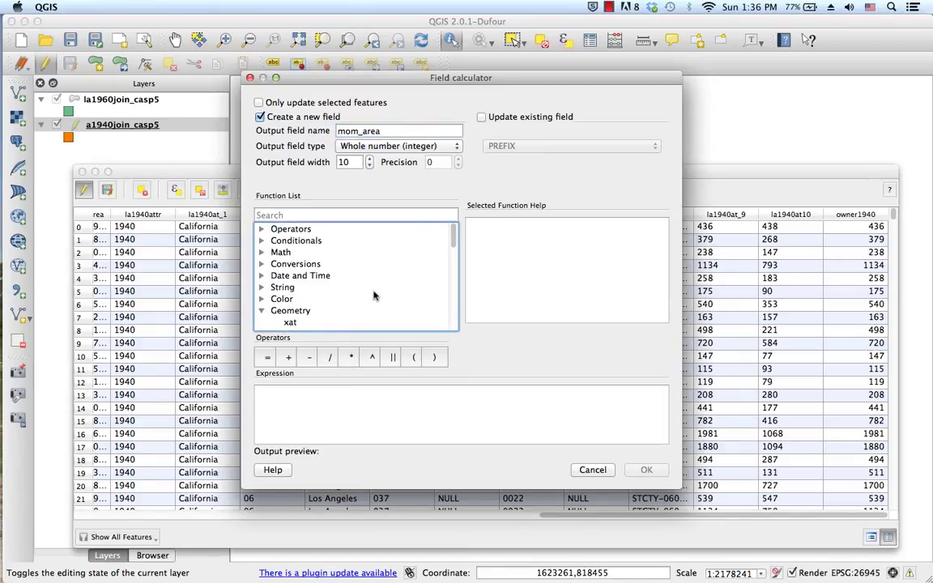
pyautogui.scroll(-2, 374, 295)
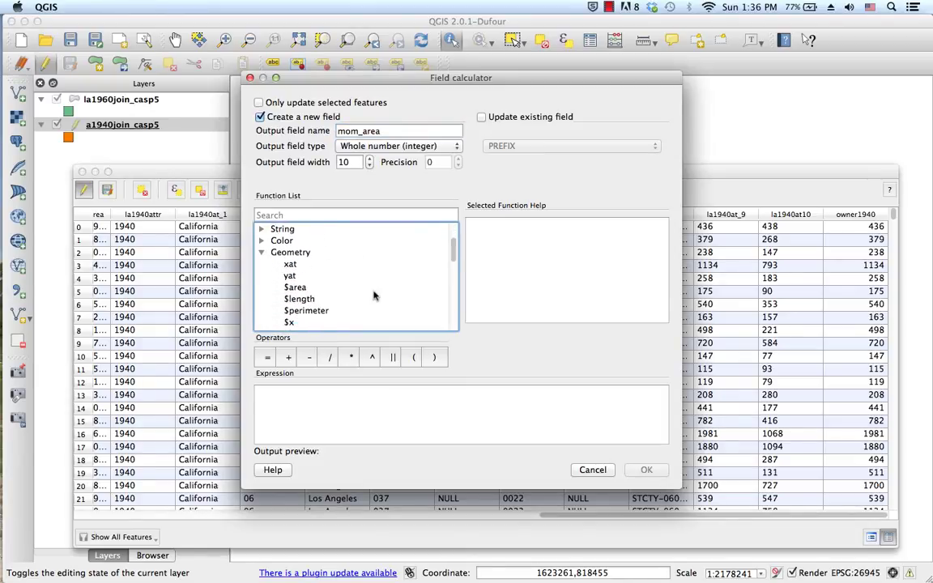
pyautogui.doubleClick(294, 288)
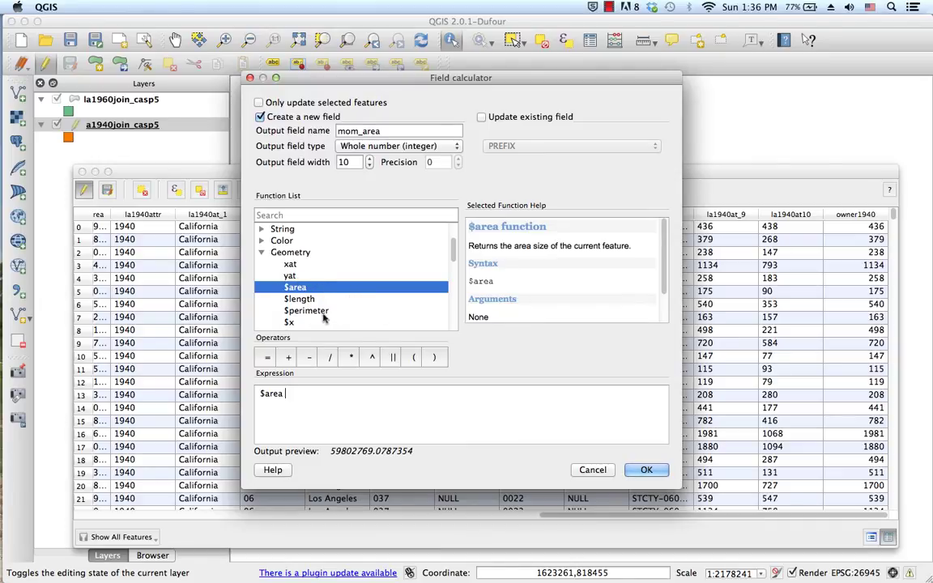
pyautogui.scroll(-2, 390, 303)
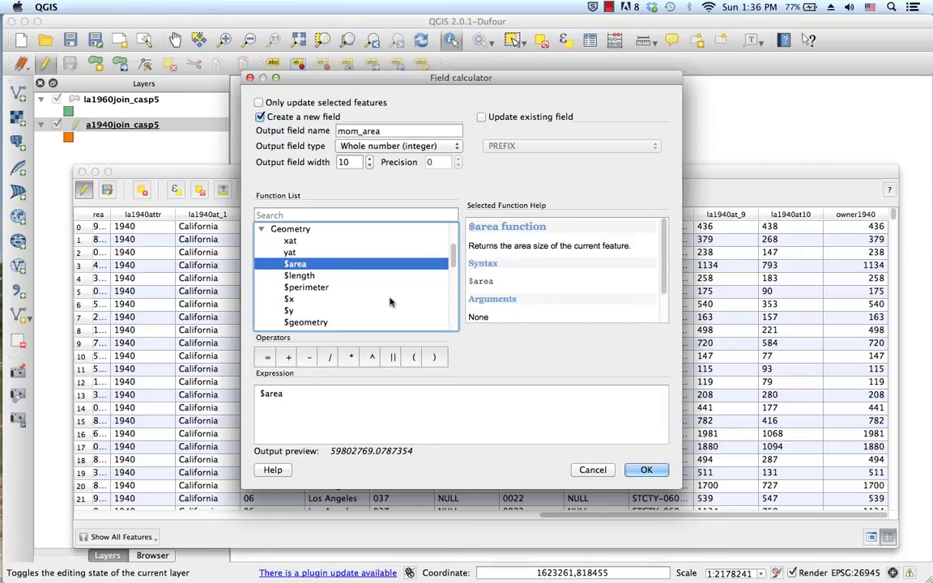
pyautogui.click(316, 242)
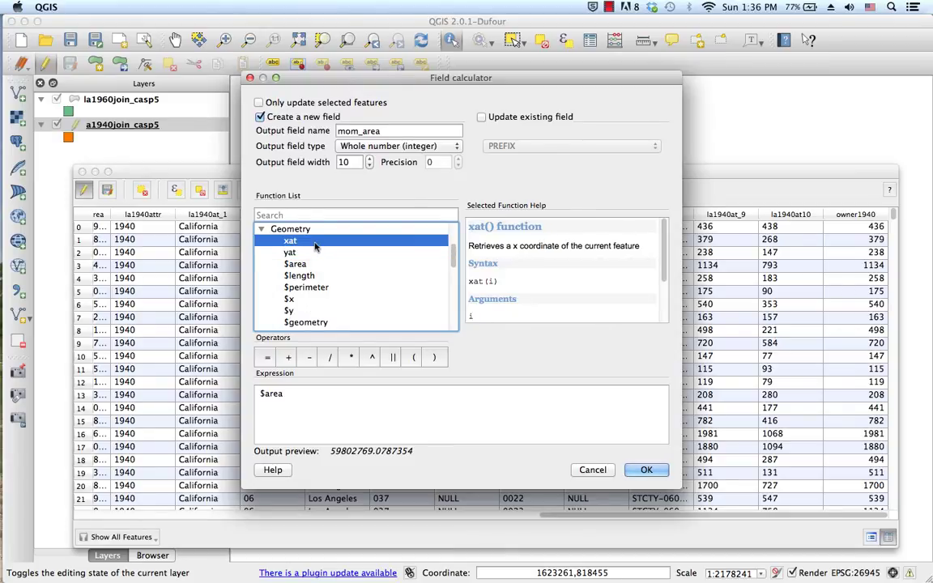
pyautogui.click(294, 300)
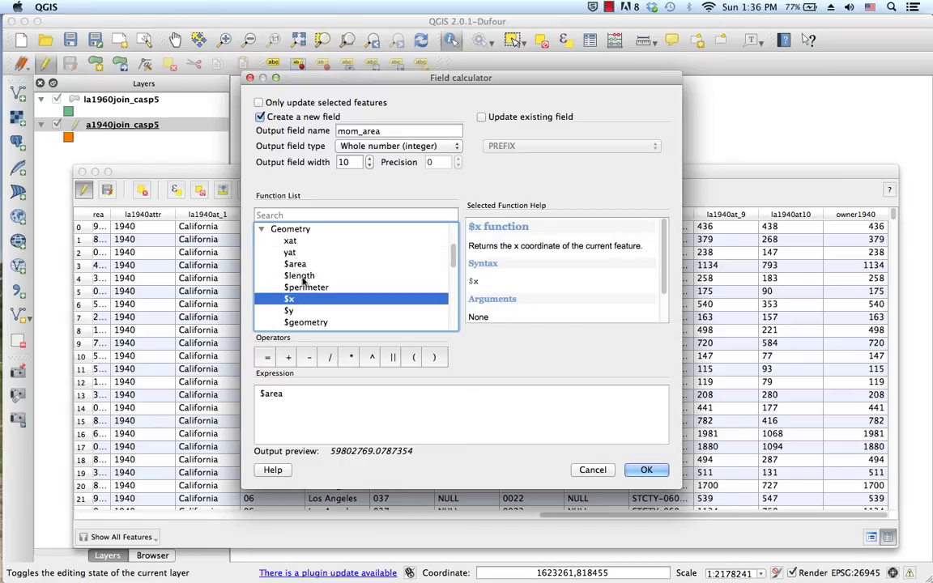
pyautogui.click(303, 265)
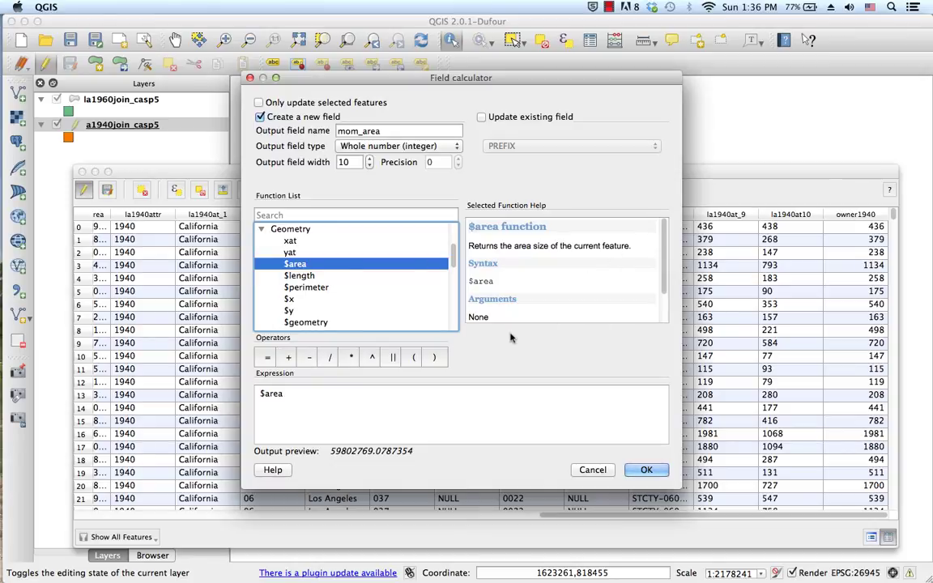
pyautogui.click(652, 476)
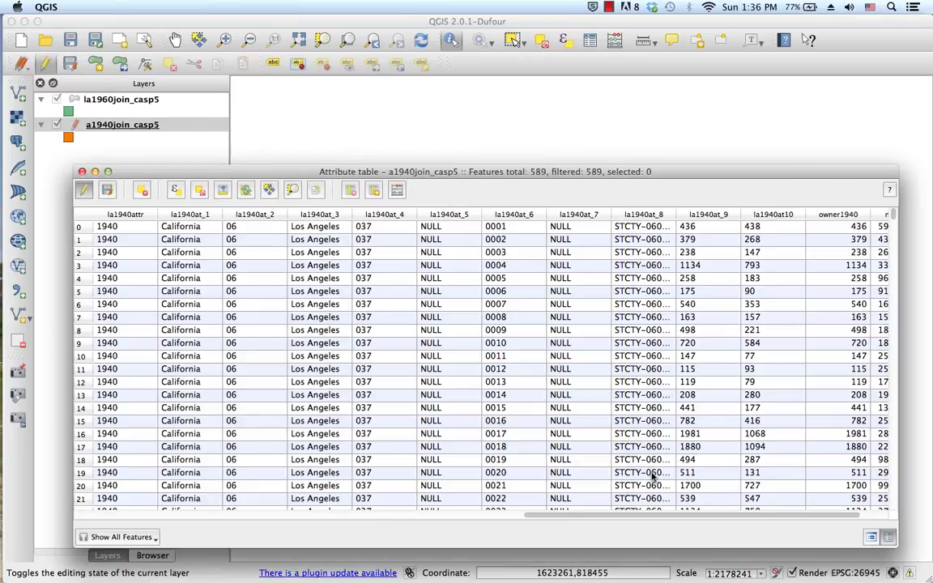
# Compare the ORIG_AREA values with the new mom_area values, widening both columns to show the full numbers.
pyautogui.hscroll(2, 648, 486)
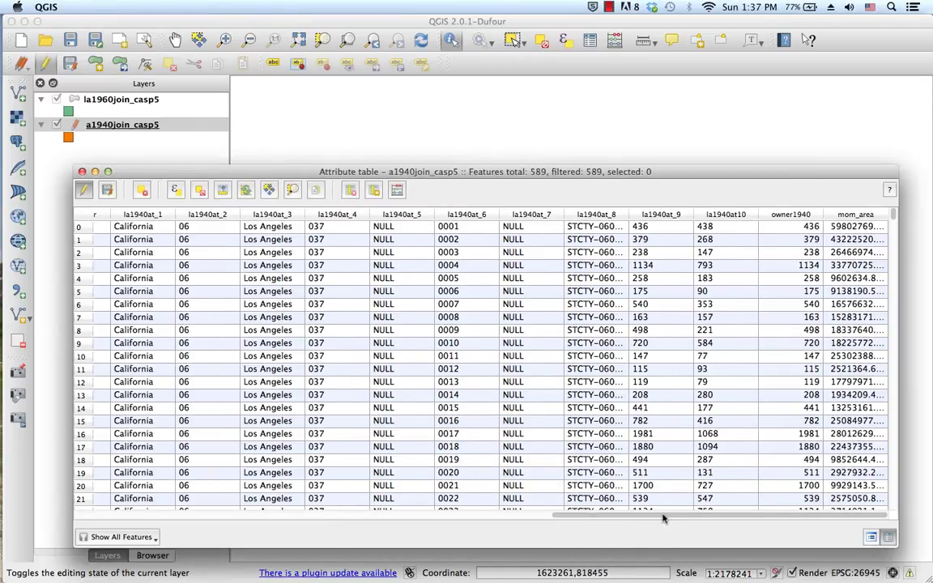
pyautogui.moveTo(663, 519); pyautogui.dragTo(526, 528)
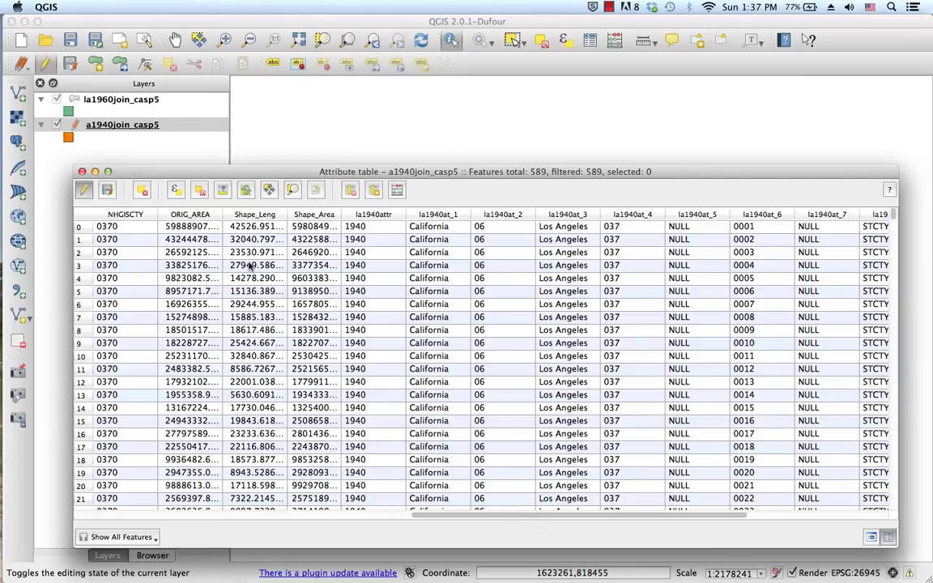
pyautogui.moveTo(221, 213); pyautogui.dragTo(260, 214)
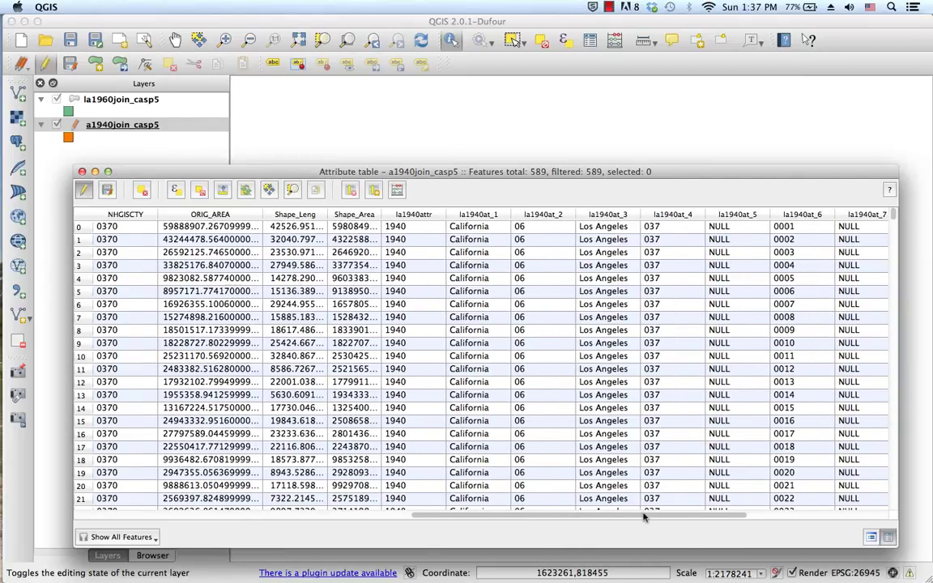
pyautogui.hscroll(8, 581, 466)
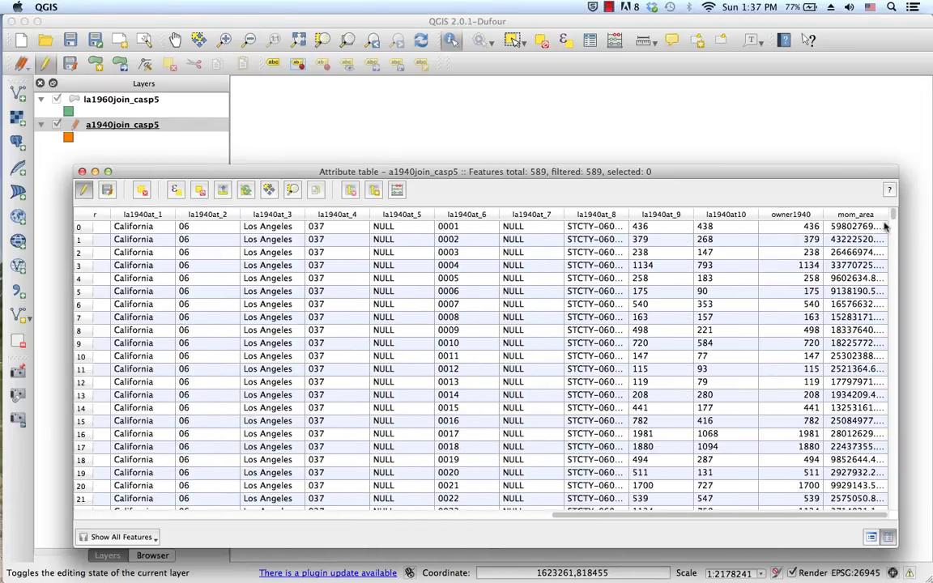
pyautogui.moveTo(821, 213); pyautogui.dragTo(797, 214)
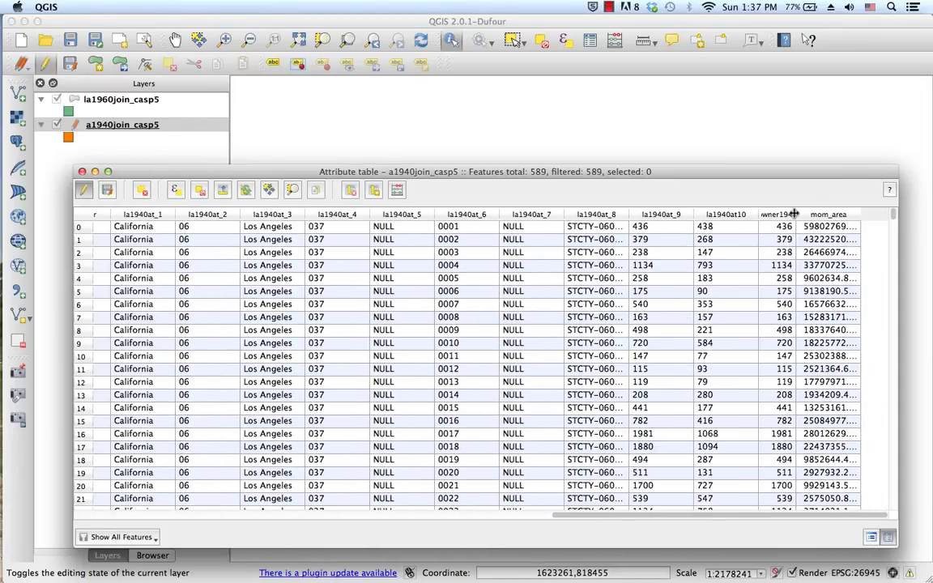
pyautogui.moveTo(860, 213); pyautogui.dragTo(887, 213)
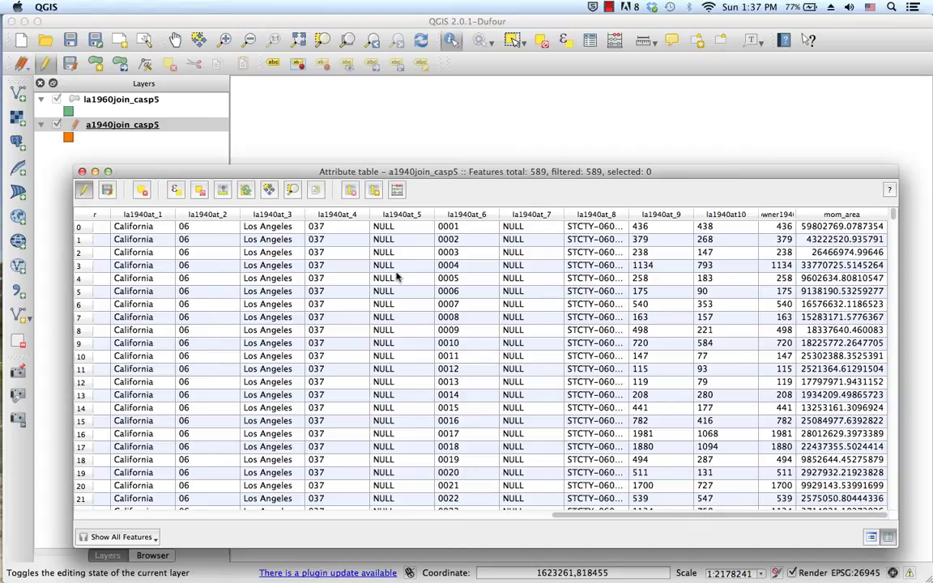
# Save the edits to a1940join_casp5, turn off editing, and close its attribute table.
pyautogui.click(395, 190)
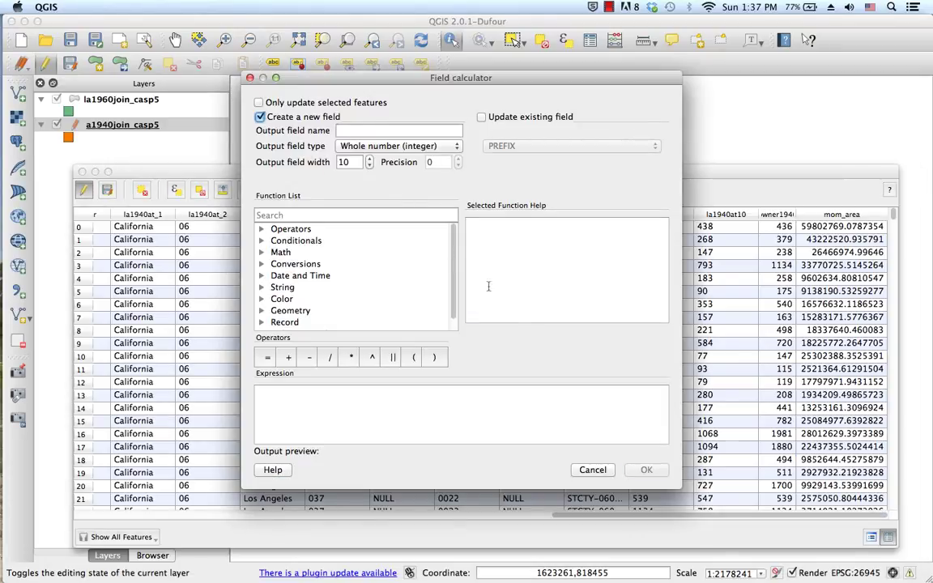
pyautogui.click(592, 469)
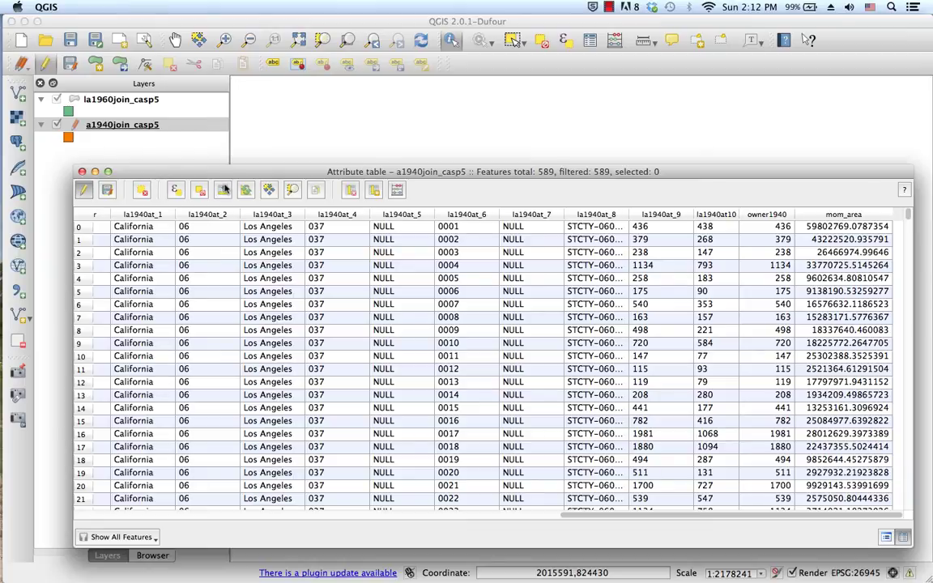
pyautogui.click(108, 194)
pyautogui.click(86, 192)
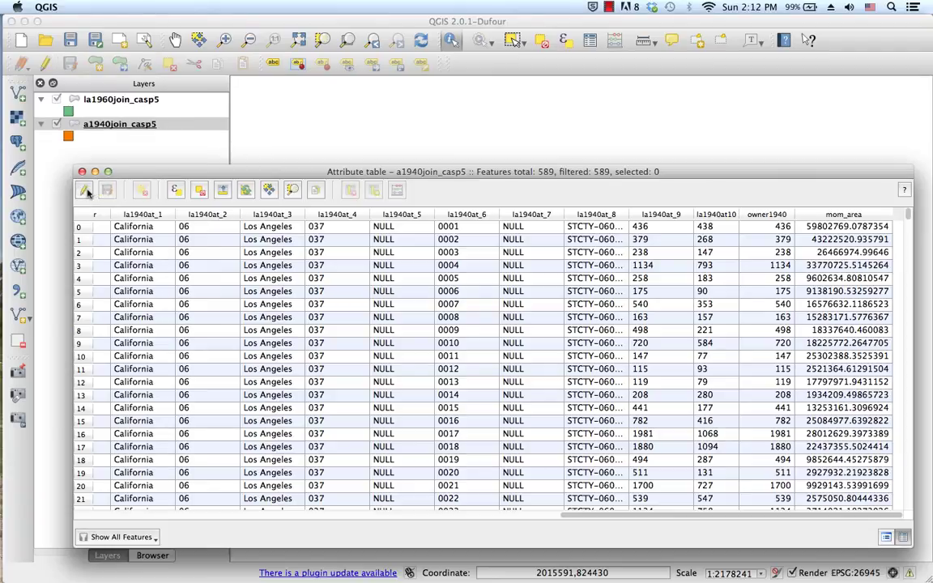
pyautogui.click(82, 172)
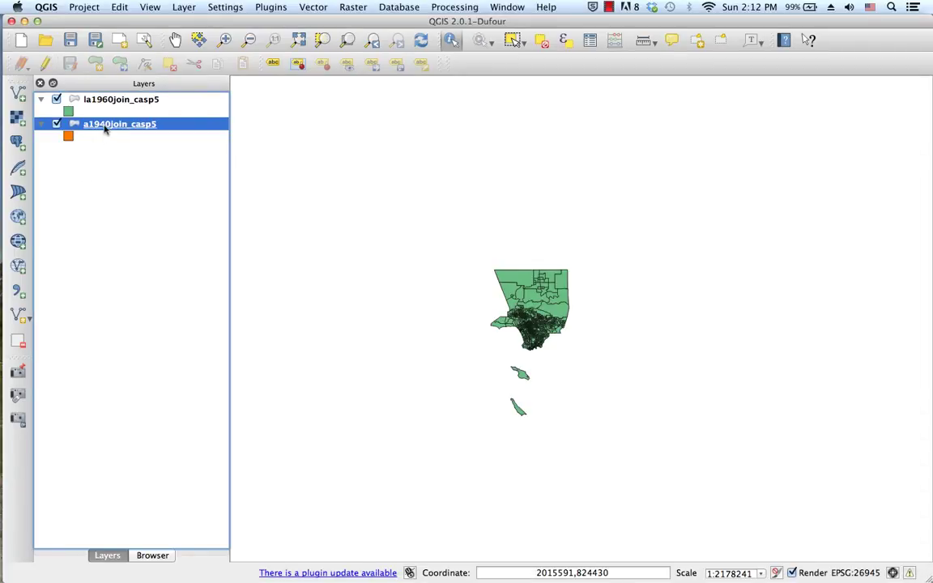
# Reopen the attribute table of a1940join_casp5 and examine the saved mom_area values beside a narrowed owner1940 column.
pyautogui.rightClick(104, 129)
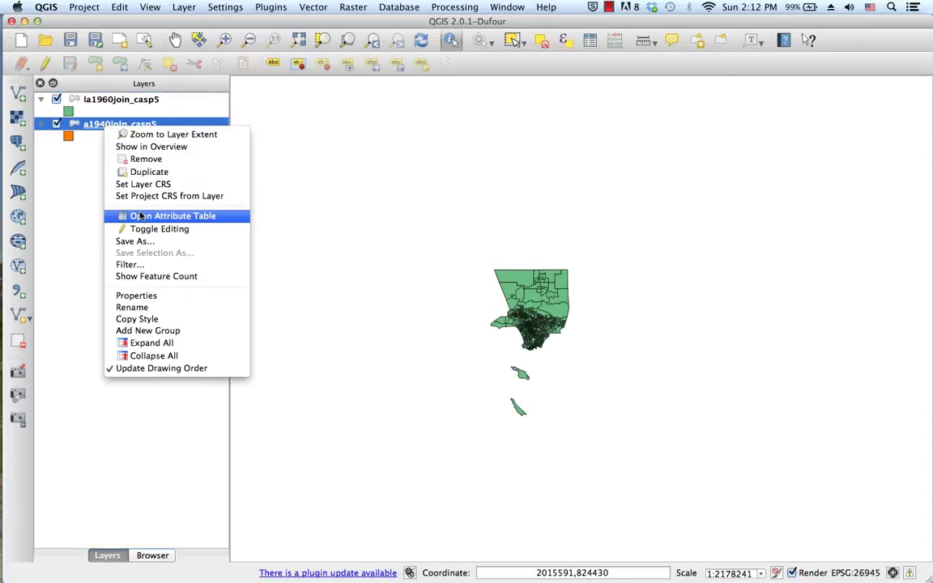
pyautogui.click(130, 156)
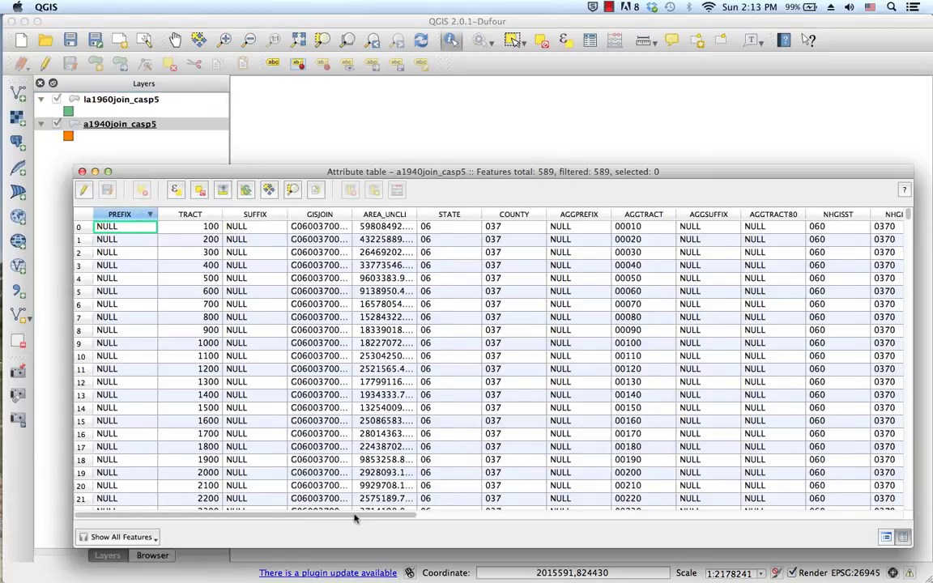
pyautogui.moveTo(358, 516); pyautogui.dragTo(793, 474)
pyautogui.hscroll(3, 793, 474)
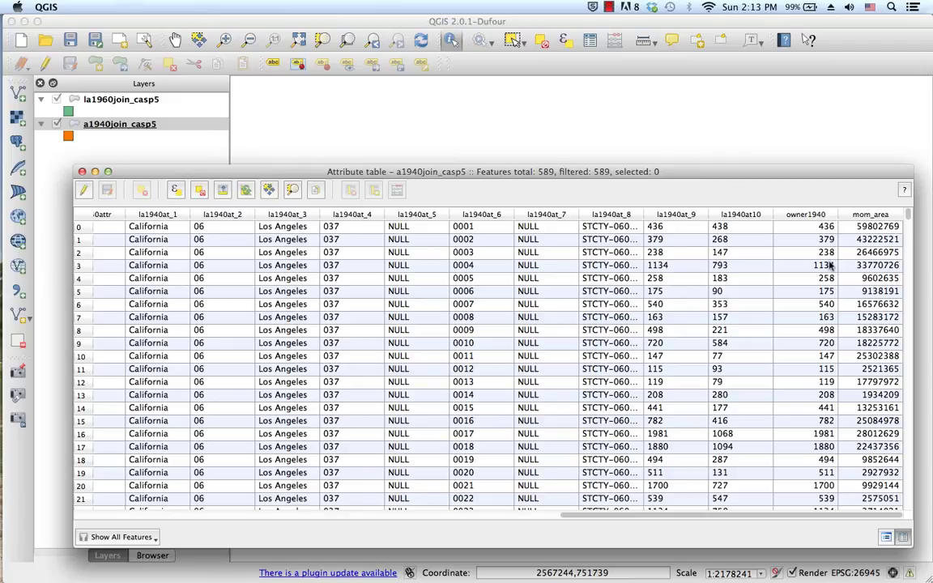
pyautogui.moveTo(838, 214); pyautogui.dragTo(820, 214)
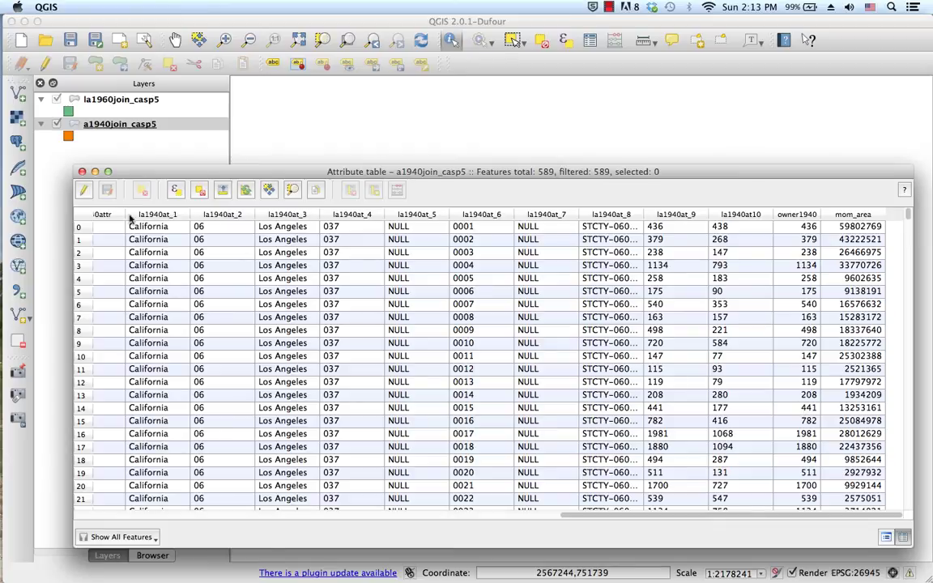
# Re-enable editing and set up a new field named mArea_r of type Decimal number (real) in the field calculator.
pyautogui.click(83, 190)
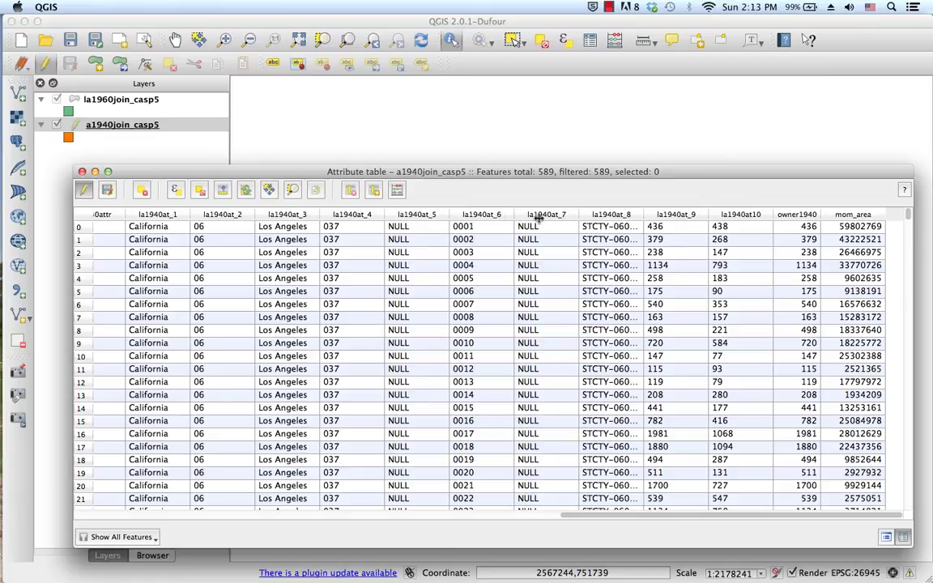
pyautogui.click(397, 191)
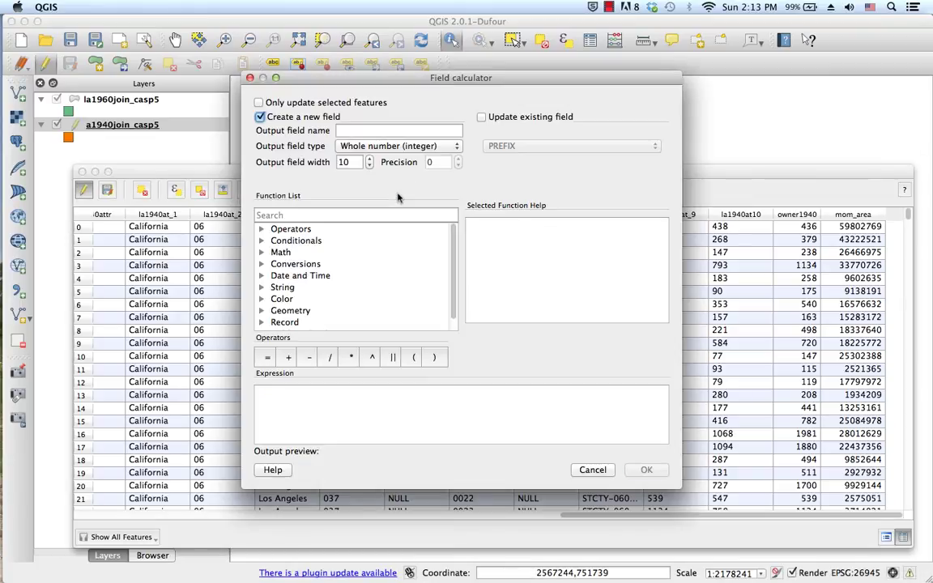
pyautogui.click(337, 131)
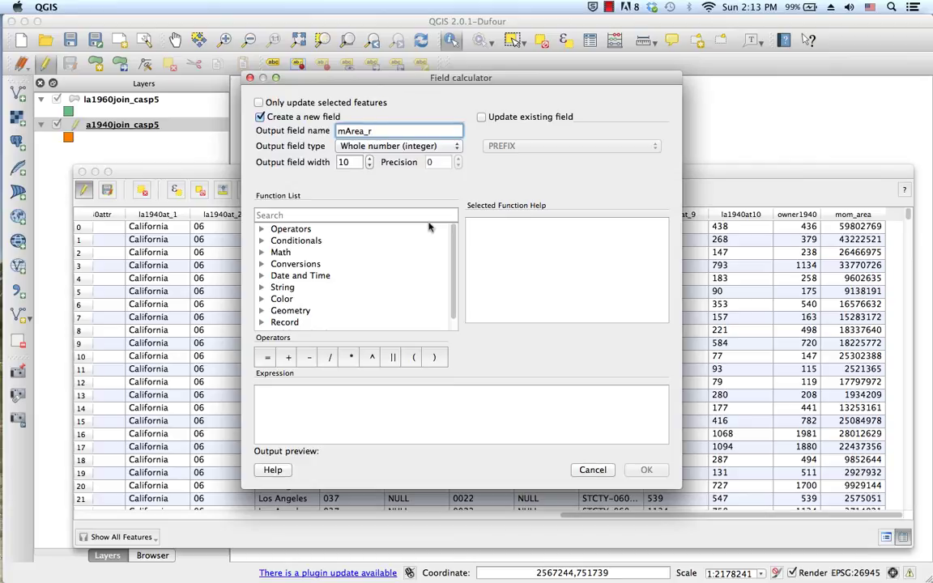
pyautogui.write('r')
pyautogui.click(451, 147)
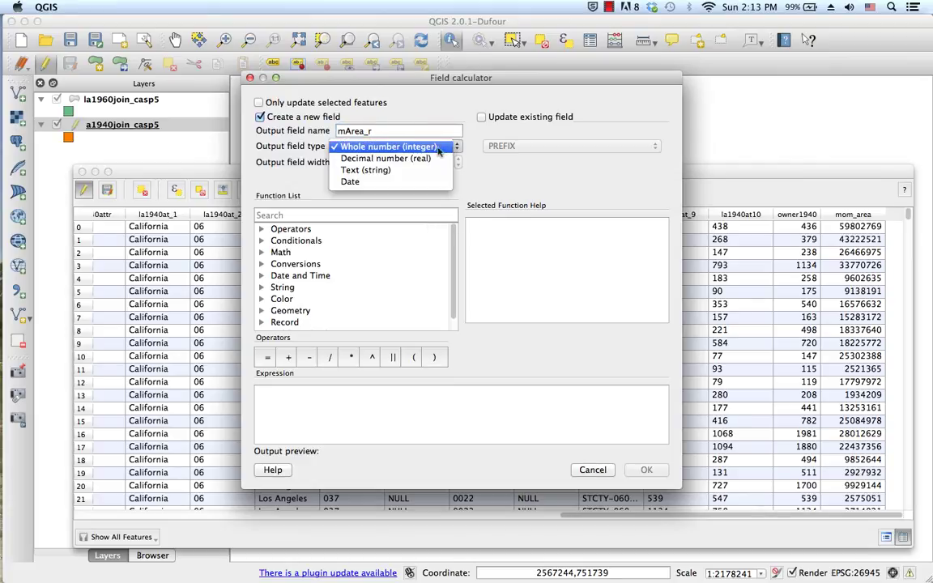
pyautogui.click(427, 158)
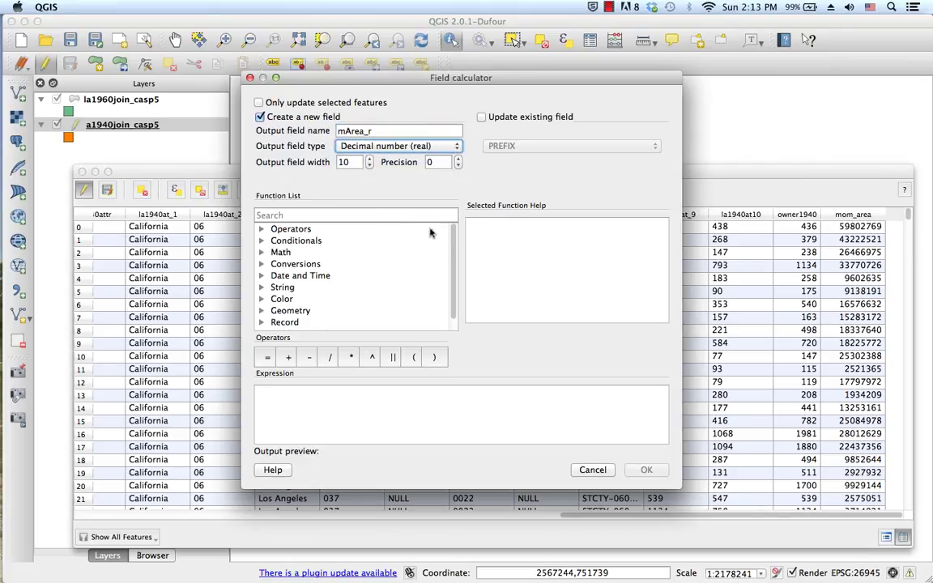
# Set the mArea_r expression to the geometry function $area, create the field, and bring its column into view.
pyautogui.scroll(-1, 419, 227)
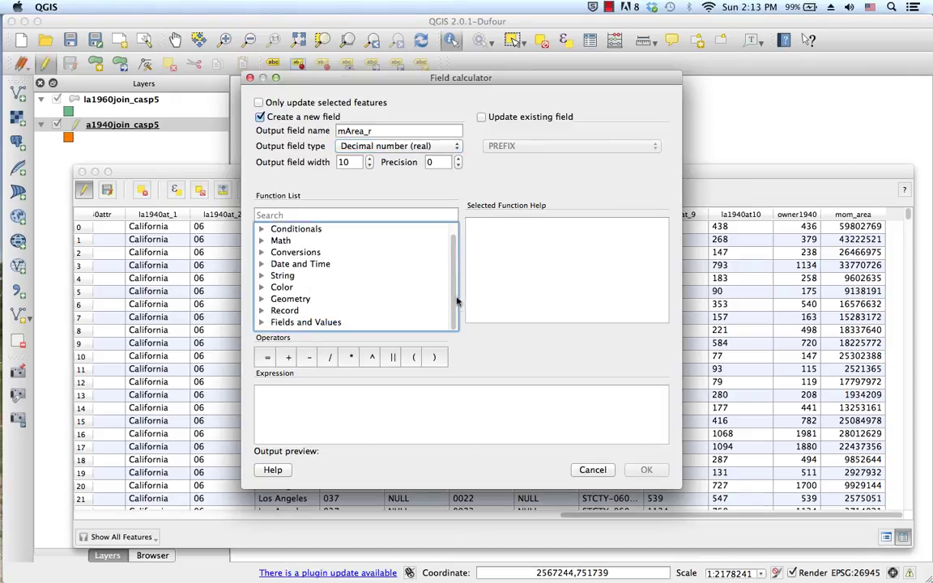
pyautogui.click(261, 299)
pyautogui.scroll(-2, 321, 309)
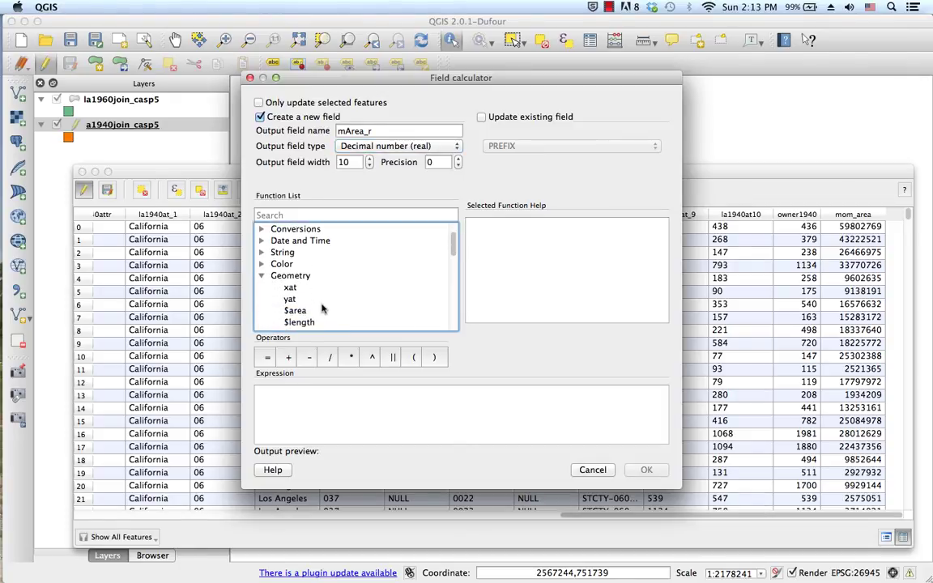
pyautogui.click(320, 310)
pyautogui.doubleClick(321, 311)
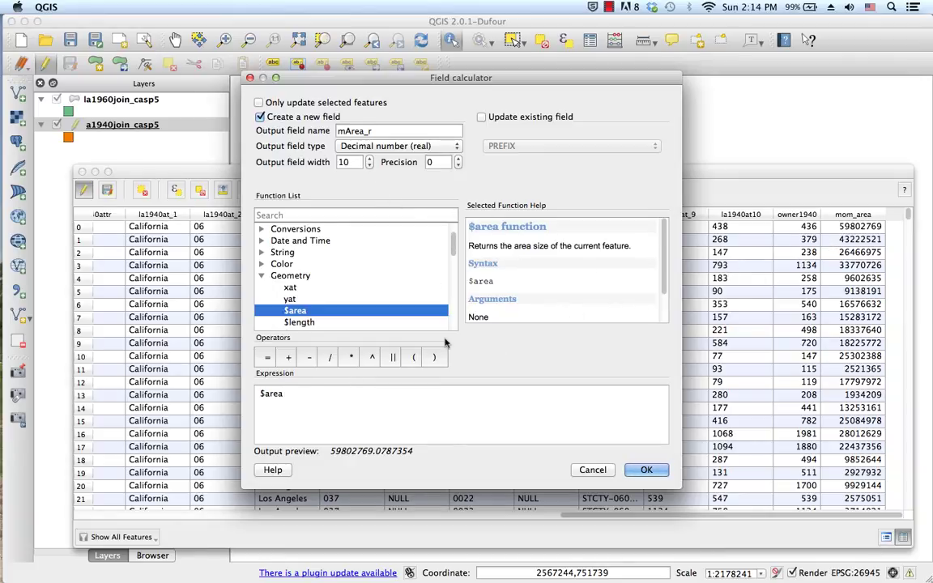
pyautogui.click(652, 470)
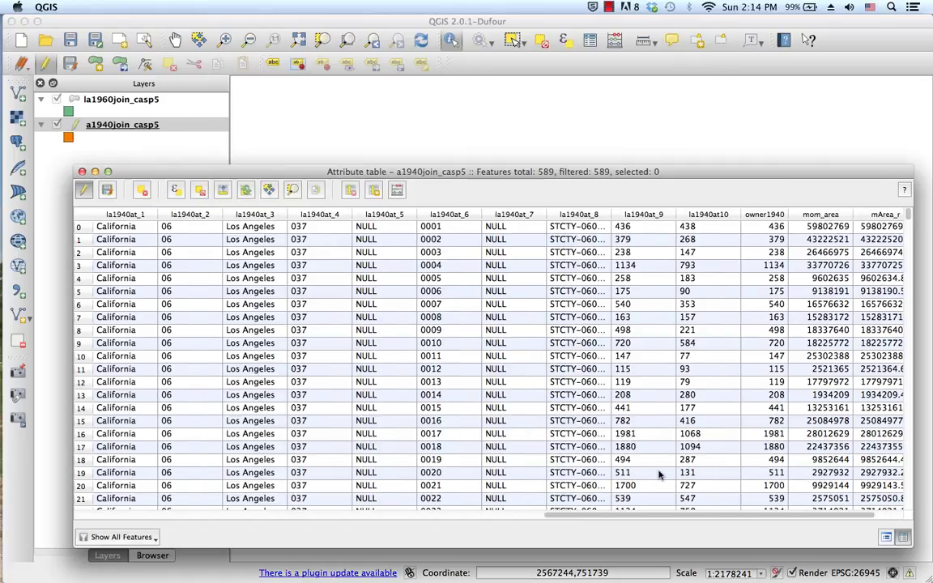
pyautogui.hscroll(2, 680, 468)
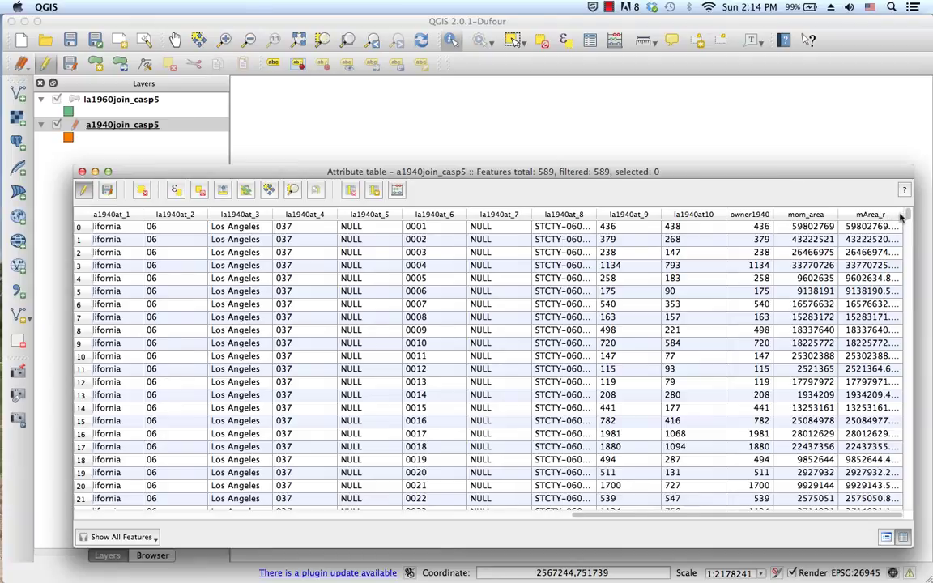
# Enlarge the attribute table and widen the mArea_r column, narrowing mom_area and la1940at10, to examine the full decimal values.
pyautogui.moveTo(902, 214); pyautogui.dragTo(930, 213)
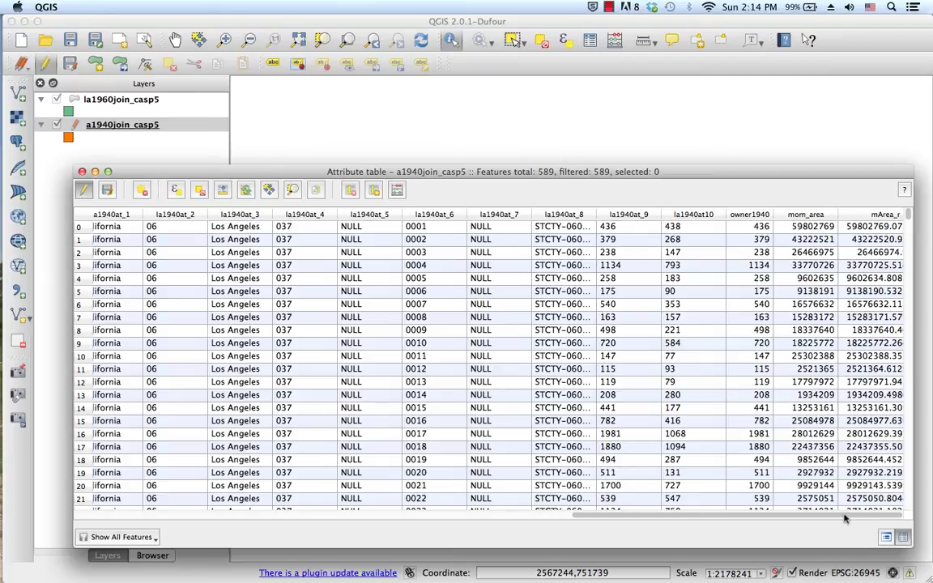
pyautogui.moveTo(914, 480); pyautogui.dragTo(929, 480)
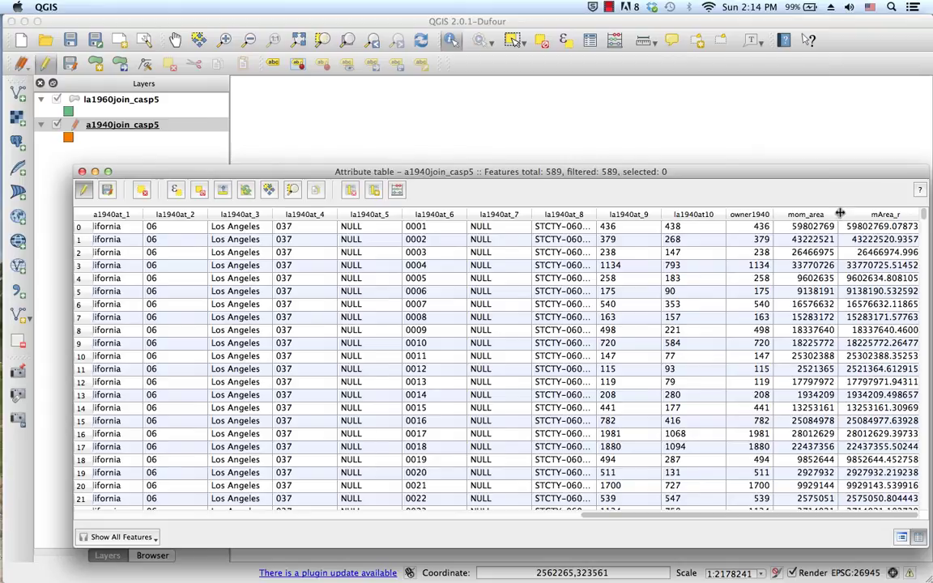
pyautogui.moveTo(840, 213); pyautogui.dragTo(826, 213)
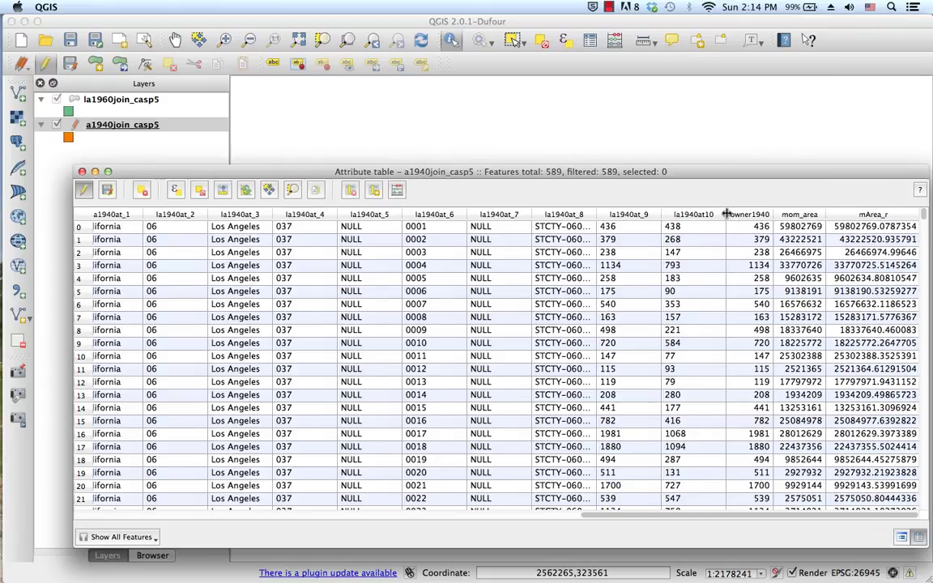
pyautogui.moveTo(726, 214); pyautogui.dragTo(711, 217)
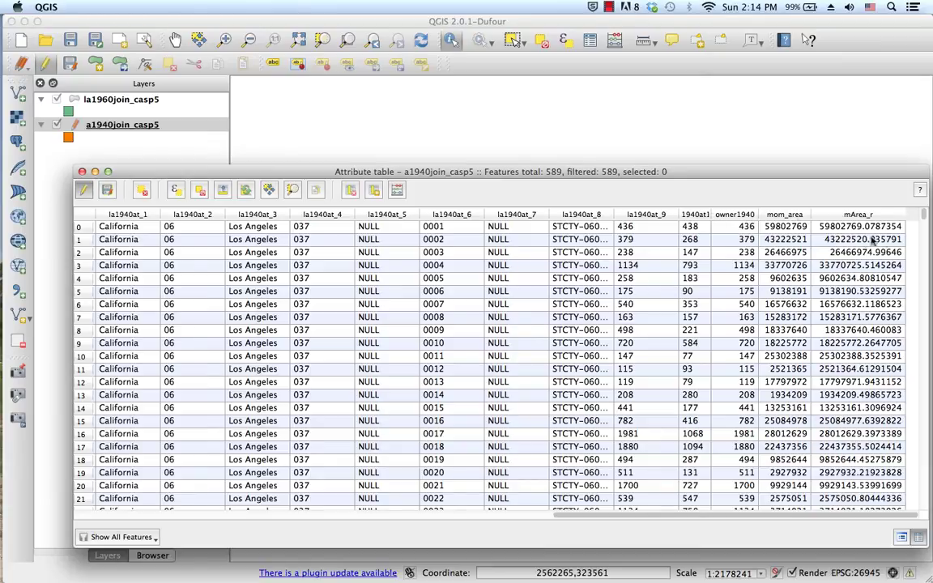
# Turn off editing for a1940join_casp5, close its attribute table, and reopen it to check the stored mArea_r values.
pyautogui.click(84, 190)
pyautogui.click(82, 172)
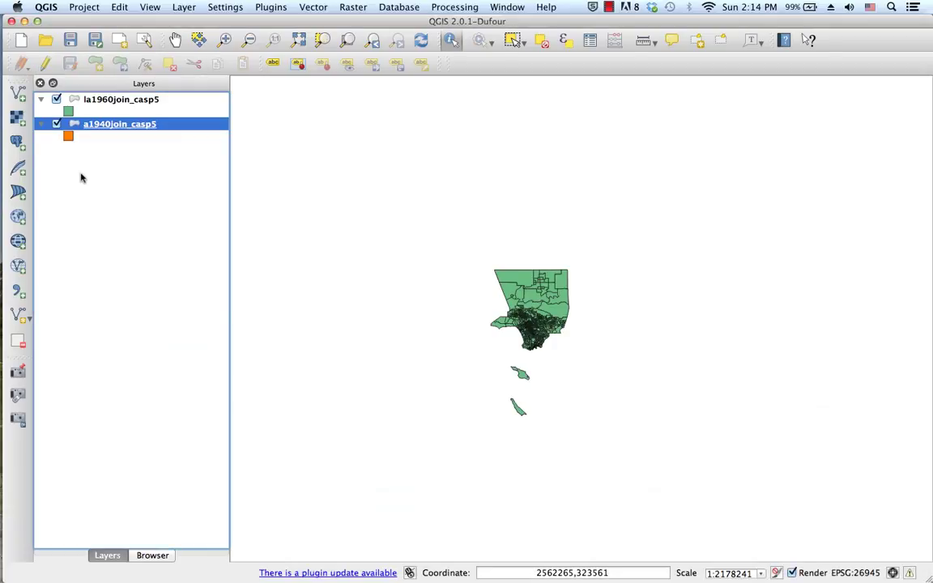
pyautogui.rightClick(106, 125)
pyautogui.click(166, 210)
pyautogui.hscroll(10, 626, 369)
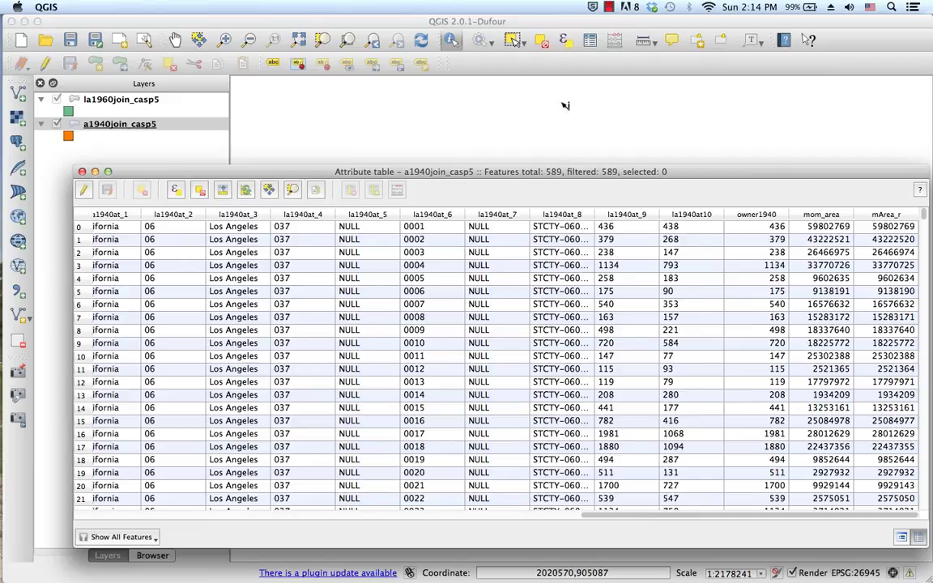
pyautogui.click(609, 7)
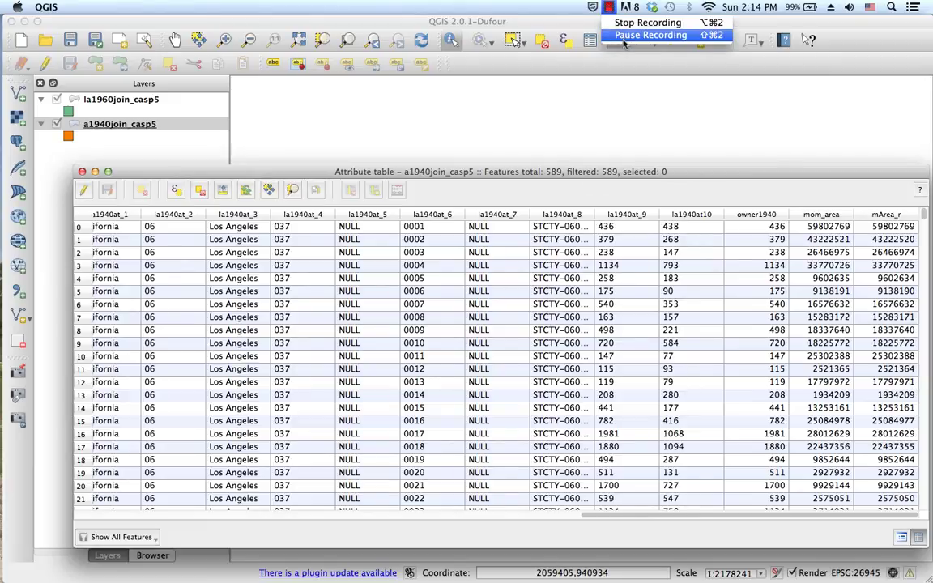
pyautogui.click(650, 35)
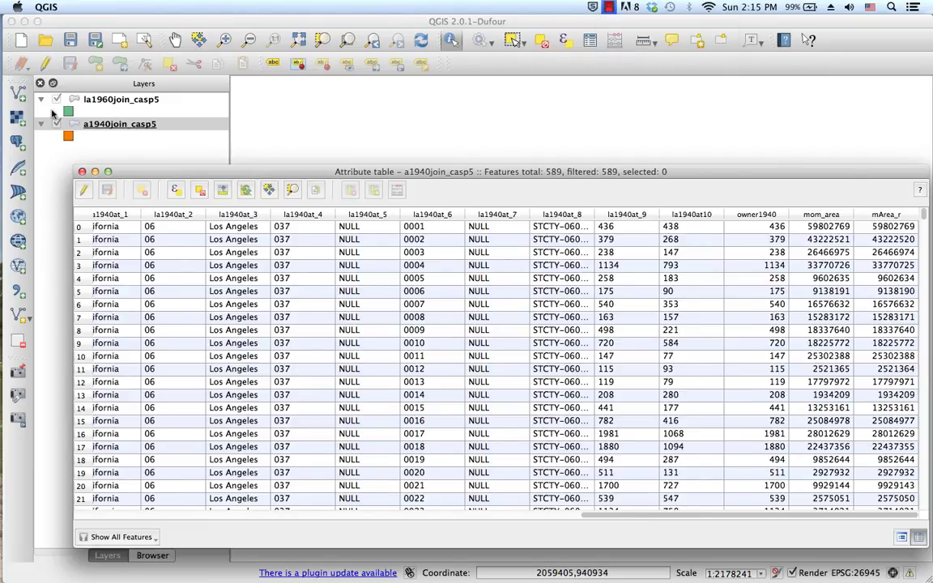
# Re-enable editing and set up a new field mArea_r02 of type Decimal number (real) with width 20 and precision 6 in the field calculator.
pyautogui.click(83, 191)
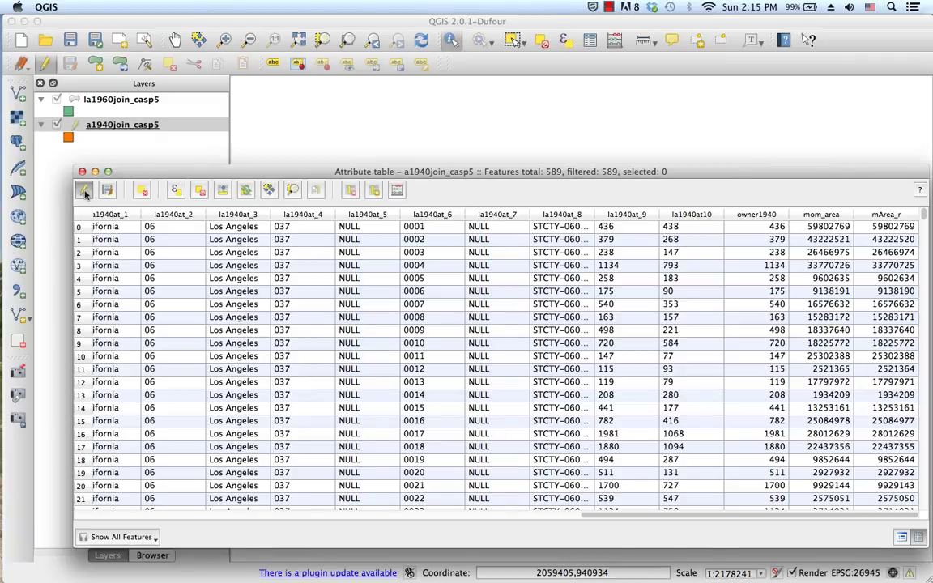
pyautogui.click(397, 190)
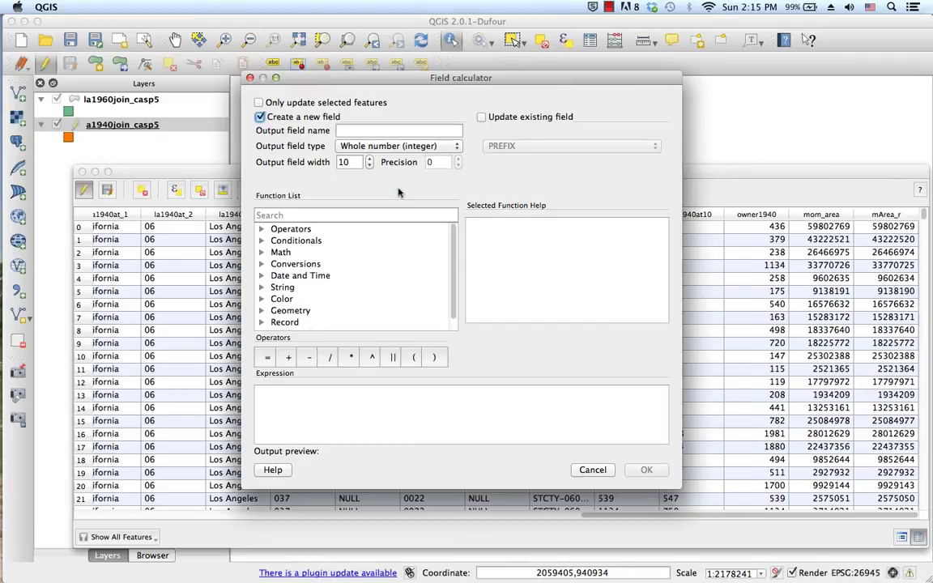
pyautogui.click(379, 132)
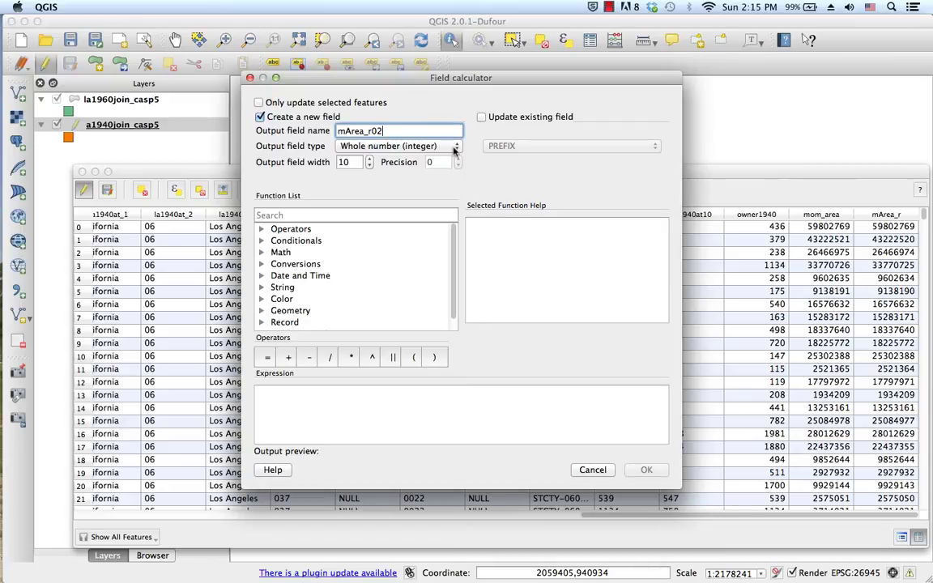
pyautogui.click(409, 146)
pyautogui.click(430, 160)
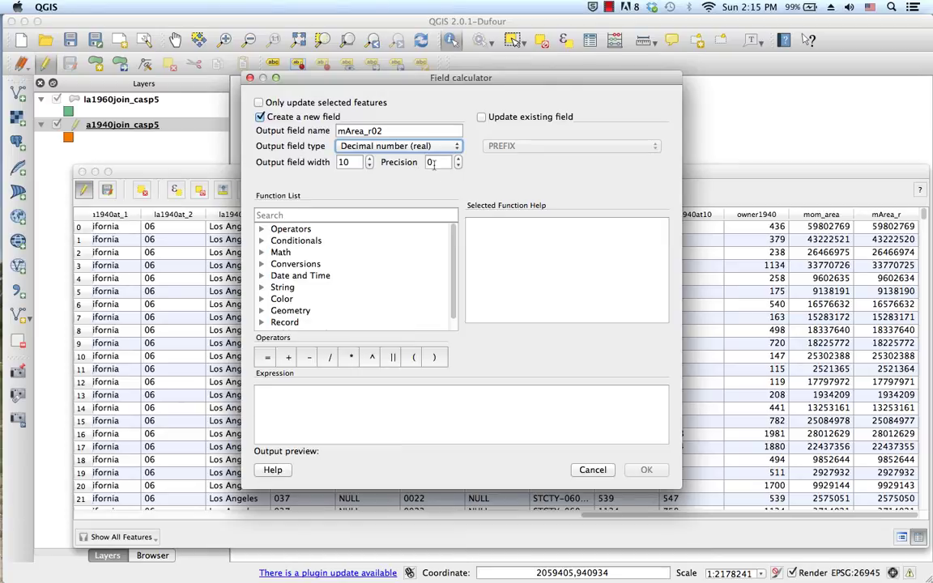
pyautogui.click(438, 162)
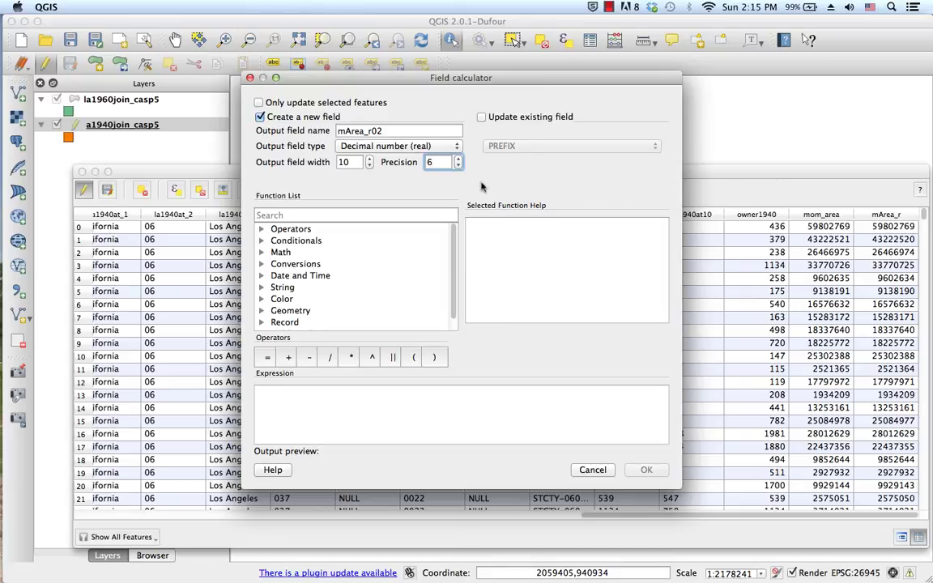
pyautogui.hotkey('shift', 'Tab')
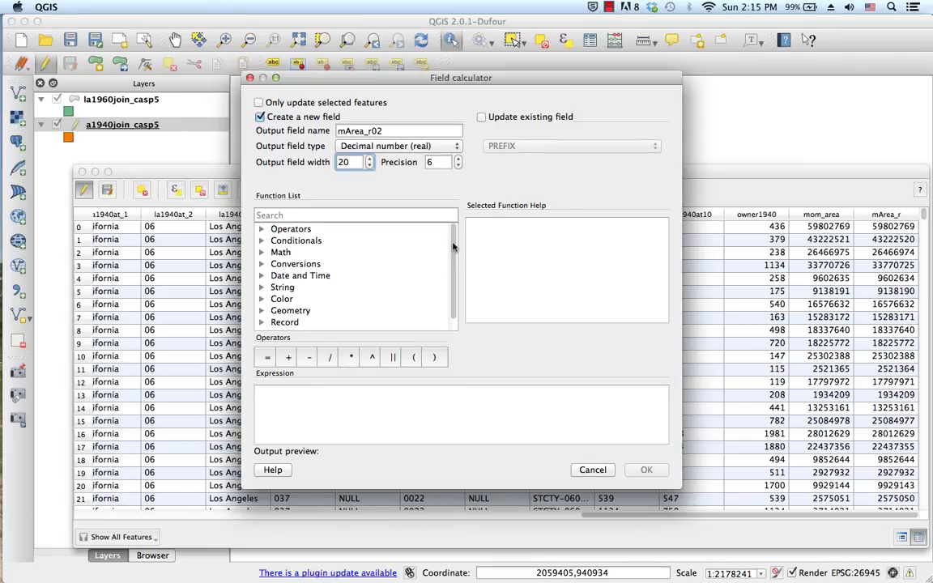
# Set the mArea_r02 expression to the geometry function $area and create the field.
pyautogui.scroll(-1, 453, 246)
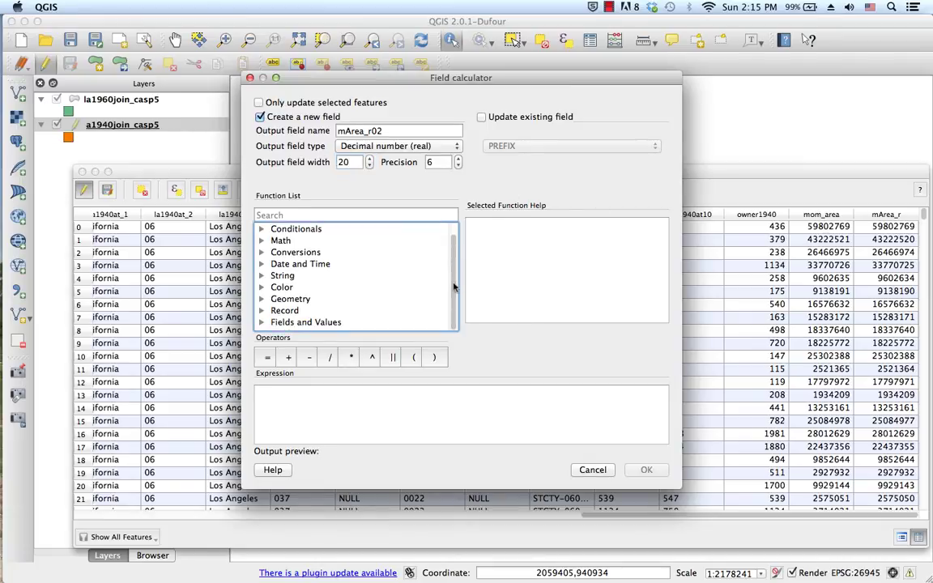
pyautogui.click(260, 299)
pyautogui.scroll(-5, 275, 268)
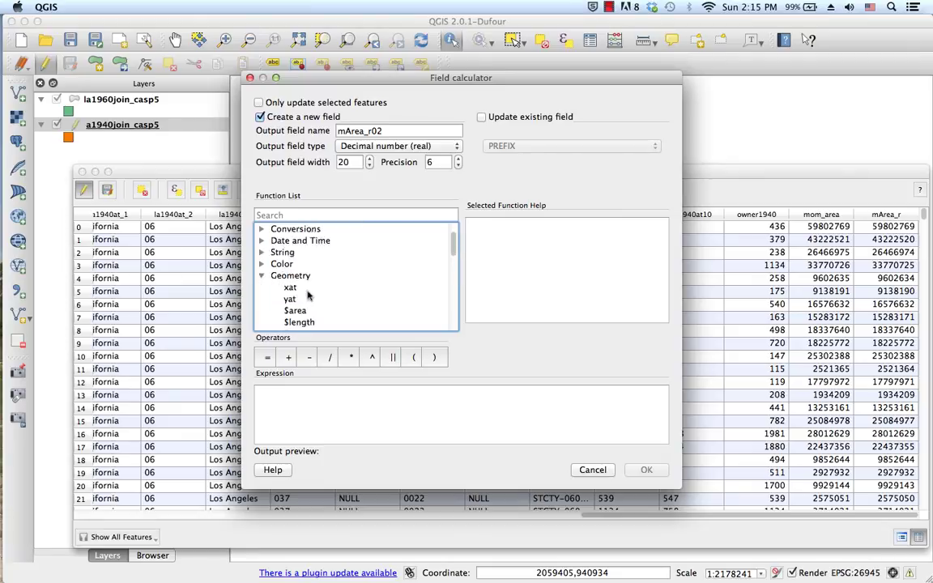
pyautogui.doubleClick(295, 254)
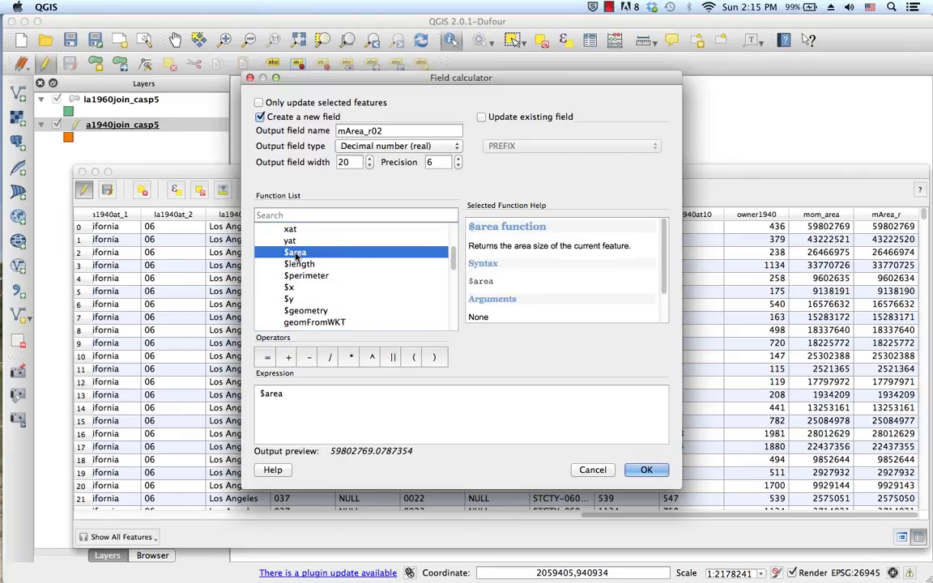
pyautogui.click(647, 470)
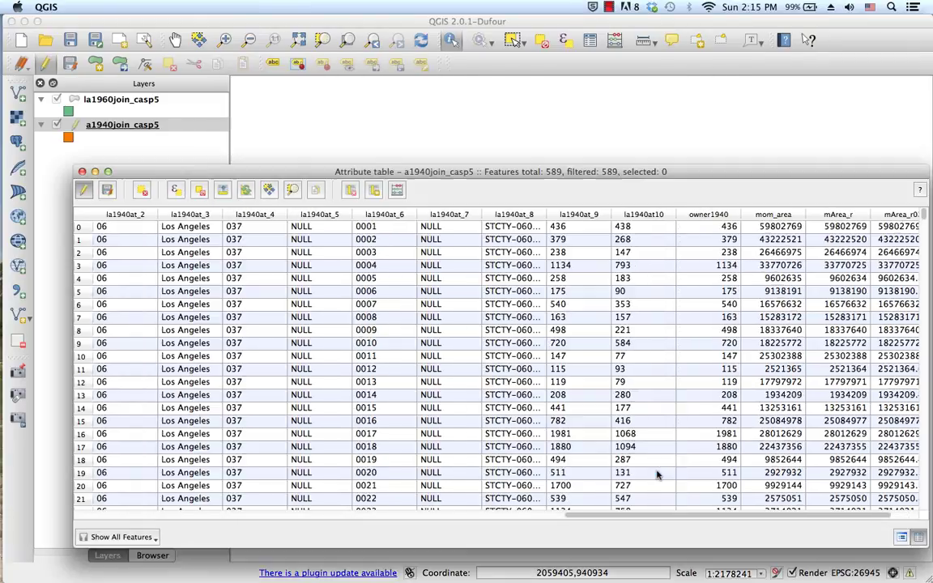
# Narrow the mArea_r column and widen mArea_r02 to inspect the calculated decimal areas.
pyautogui.hscroll(2, 828, 516)
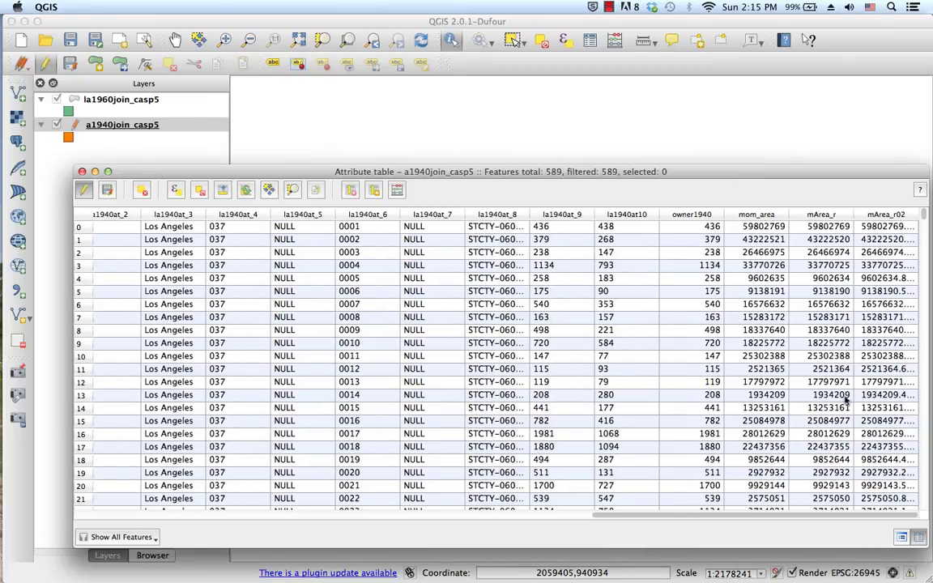
pyautogui.doubleClick(854, 213)
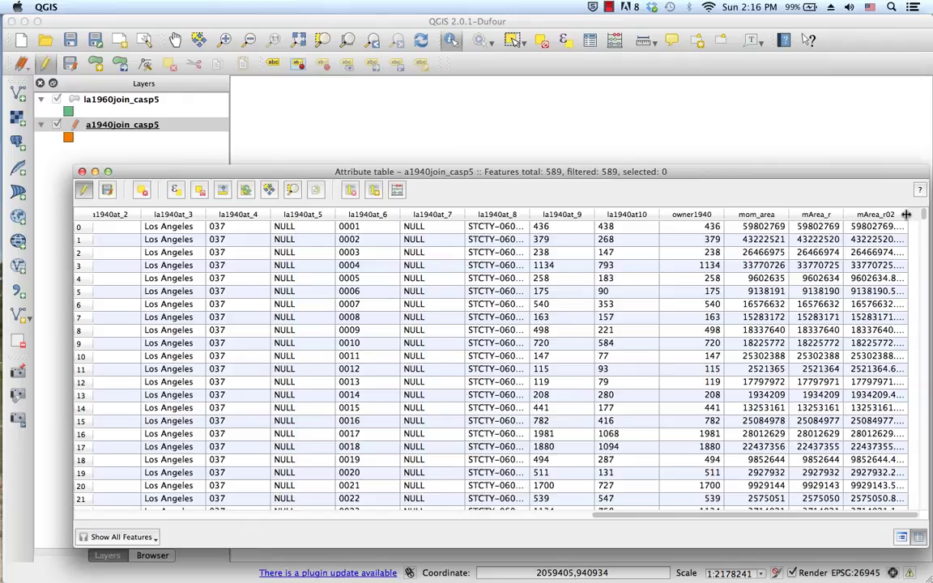
pyautogui.moveTo(907, 214); pyautogui.dragTo(930, 213)
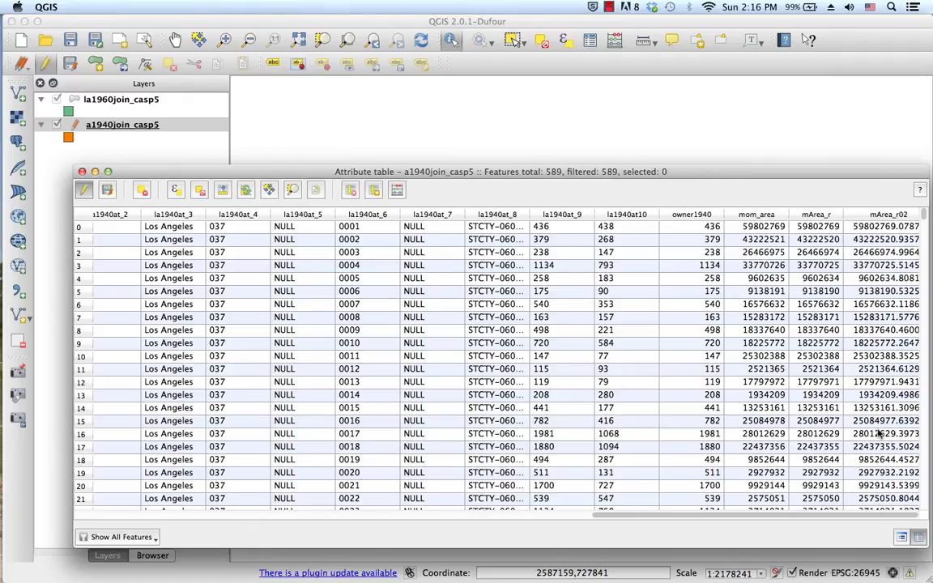
# Save the edits that add mArea_r02, turn off editing, and close the attribute table.
pyautogui.click(106, 192)
pyautogui.click(84, 190)
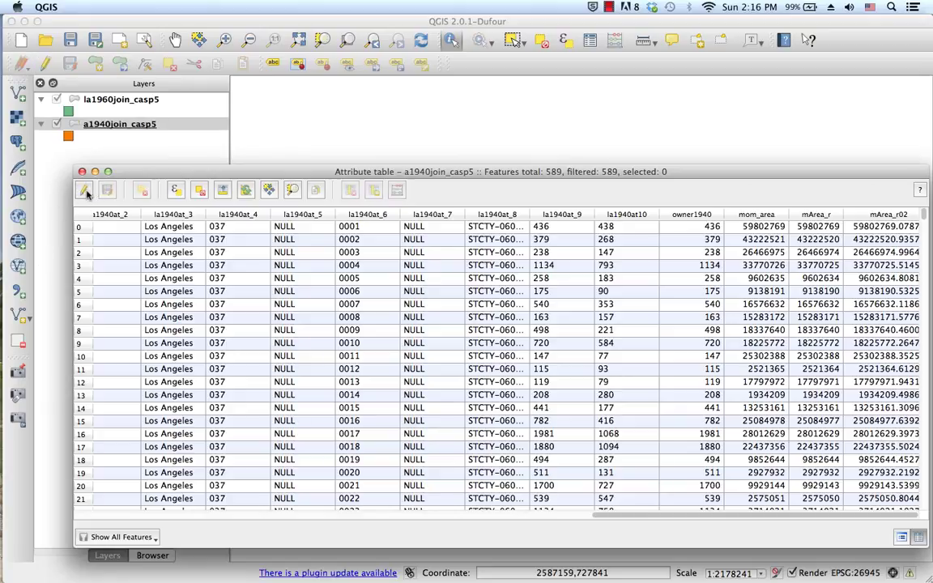
pyautogui.click(82, 172)
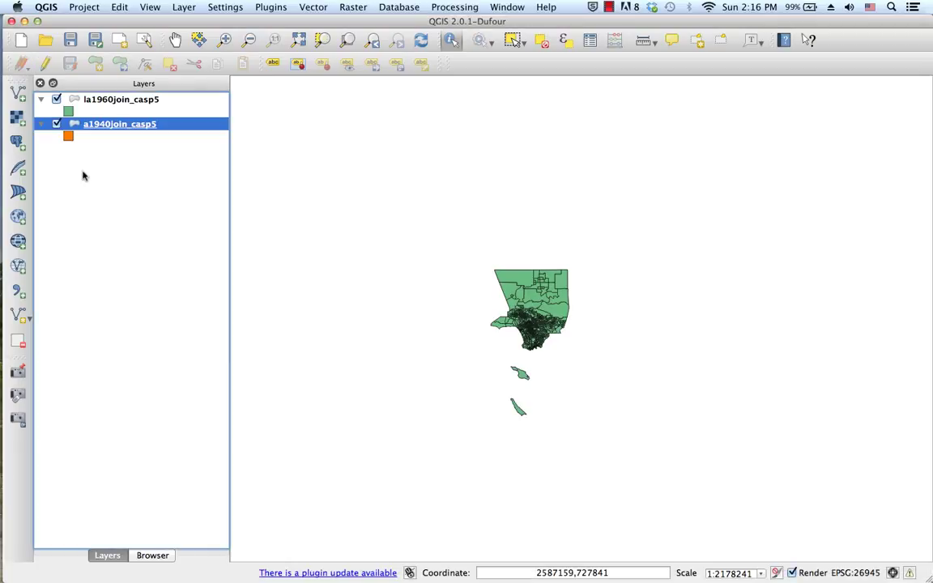
# Reopen the a1940join_casp5 attribute table, narrow la1940at10 and owner1940, and widen mArea_r02 to check its saved decimals.
pyautogui.rightClick(94, 126)
pyautogui.click(110, 194)
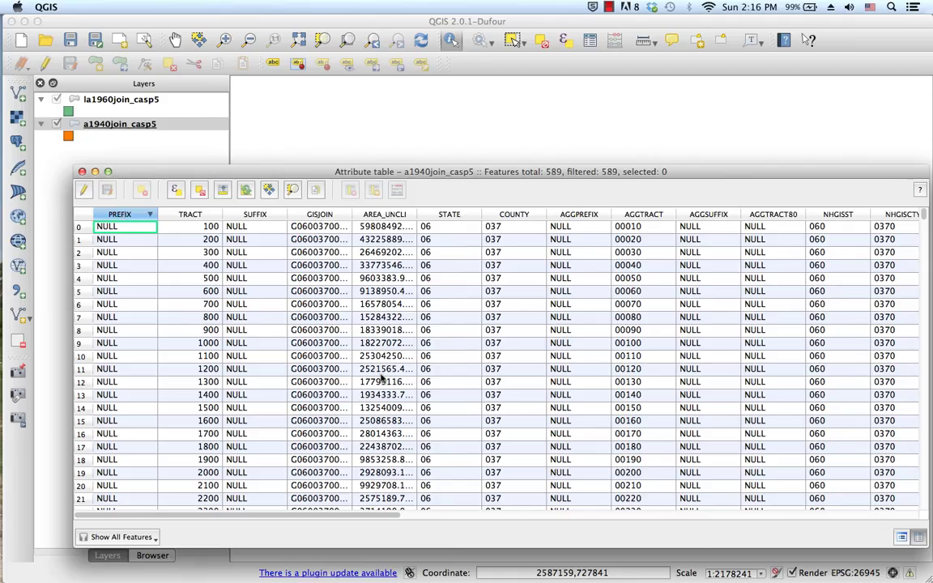
pyautogui.moveTo(334, 515); pyautogui.dragTo(715, 517)
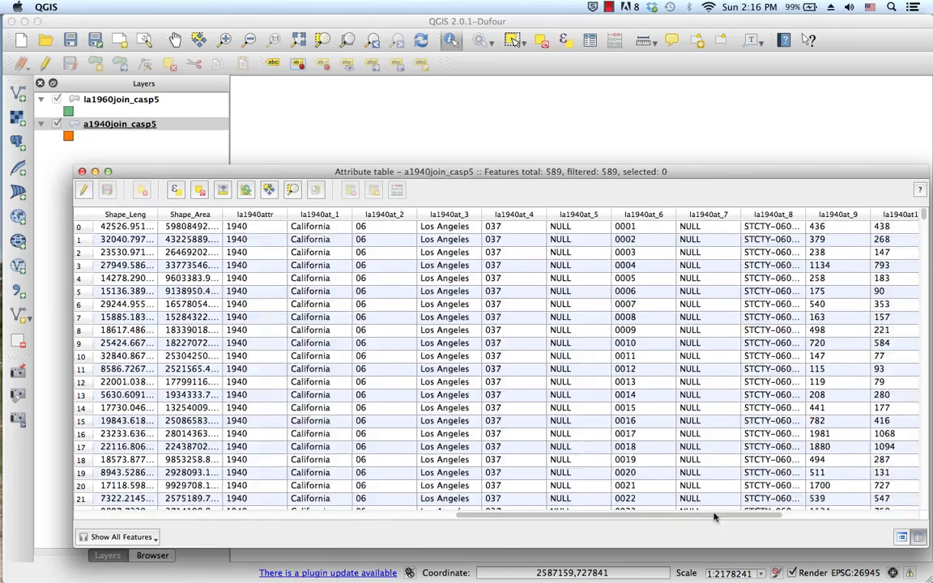
pyautogui.hscroll(5, 706, 472)
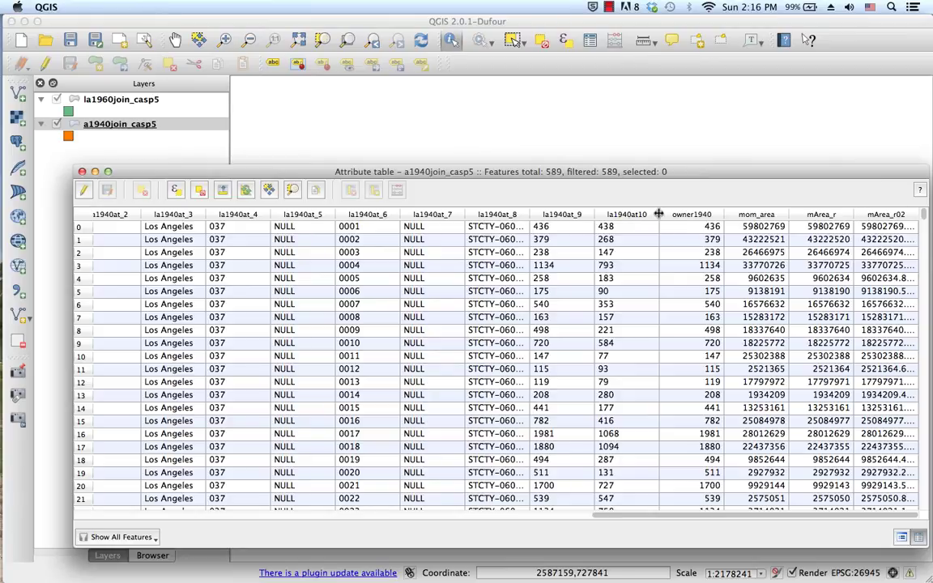
pyautogui.moveTo(659, 213); pyautogui.dragTo(642, 213)
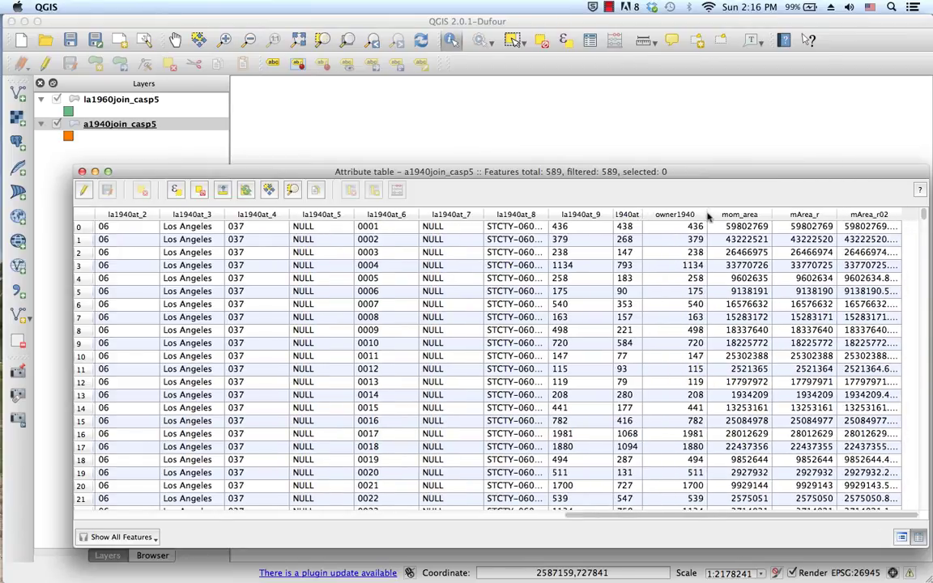
pyautogui.moveTo(707, 214); pyautogui.dragTo(671, 214)
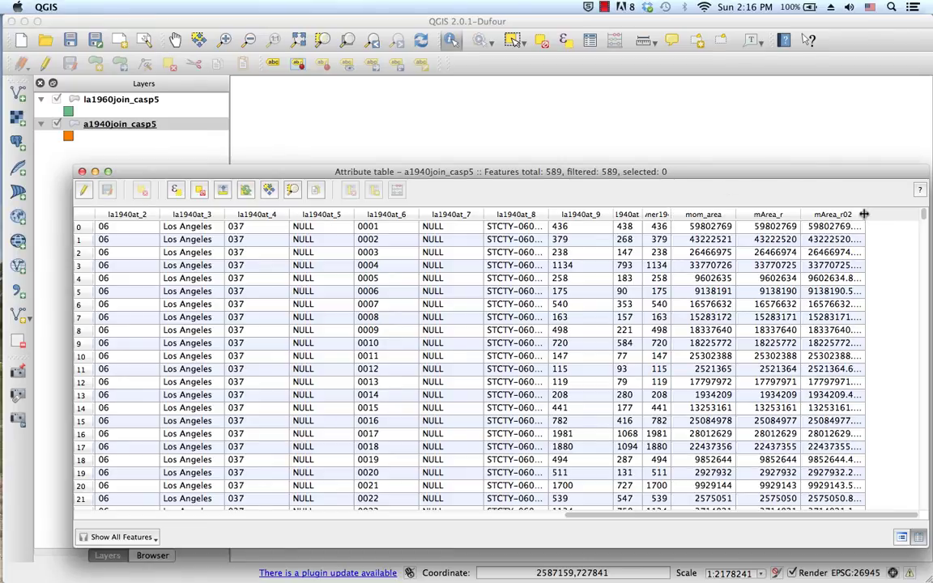
pyautogui.moveTo(863, 214); pyautogui.dragTo(895, 214)
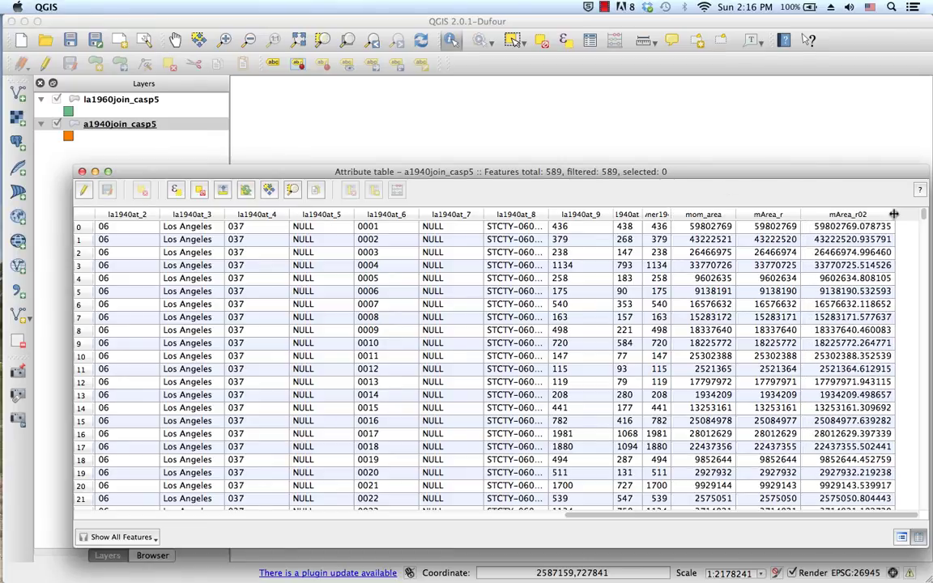
# Sort the table by mArea_r02 ascending and then descending, widen that column to examine the extreme areas, and close the table.
pyautogui.click(853, 215)
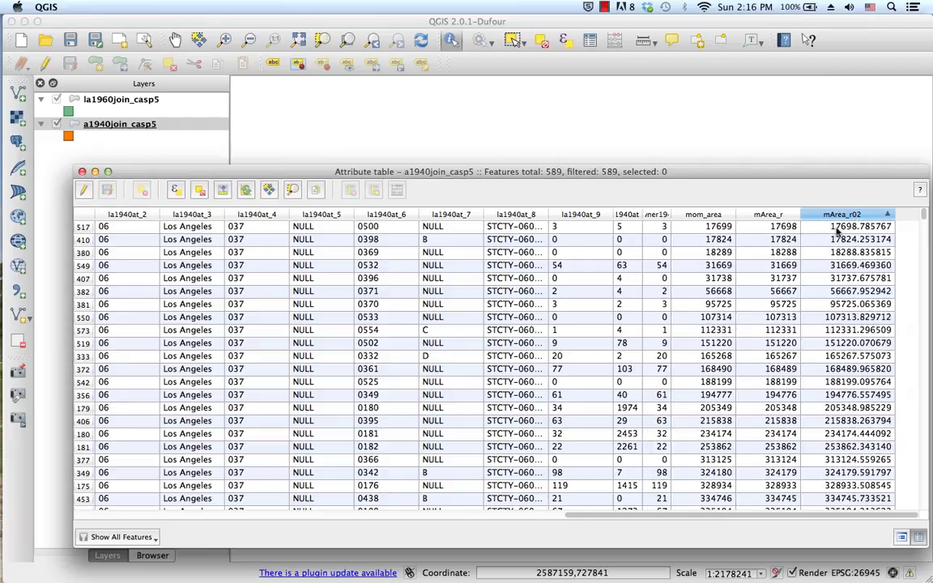
pyautogui.click(889, 214)
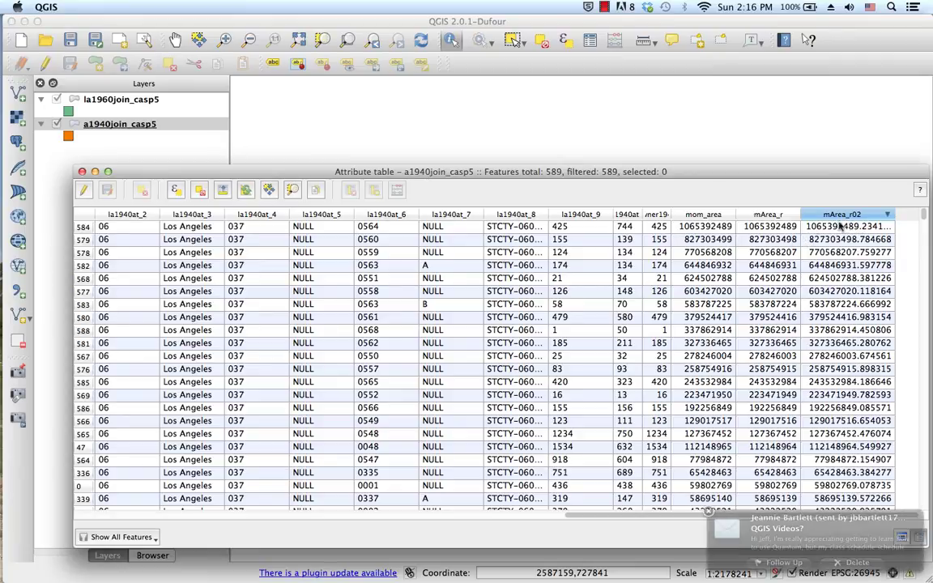
pyautogui.click(709, 512)
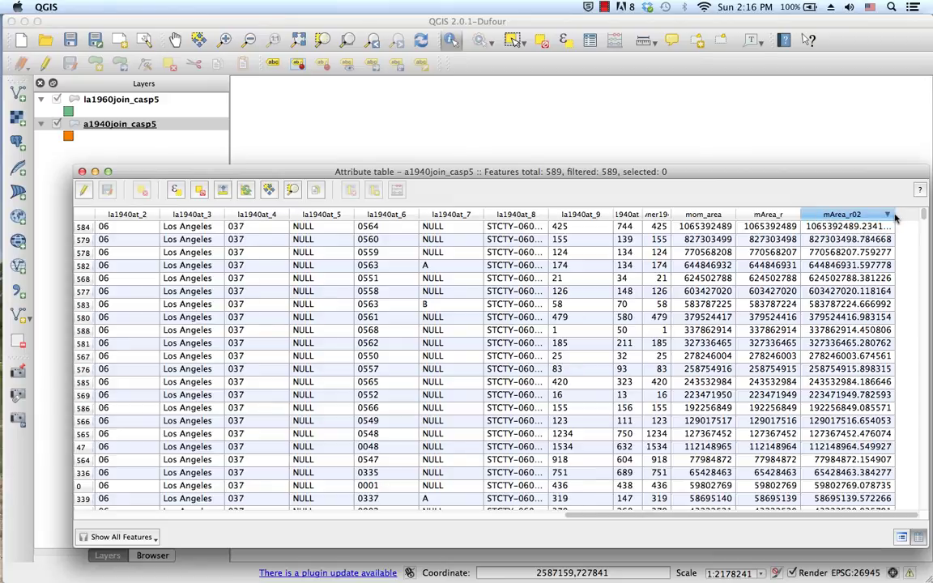
pyautogui.moveTo(894, 214); pyautogui.dragTo(915, 214)
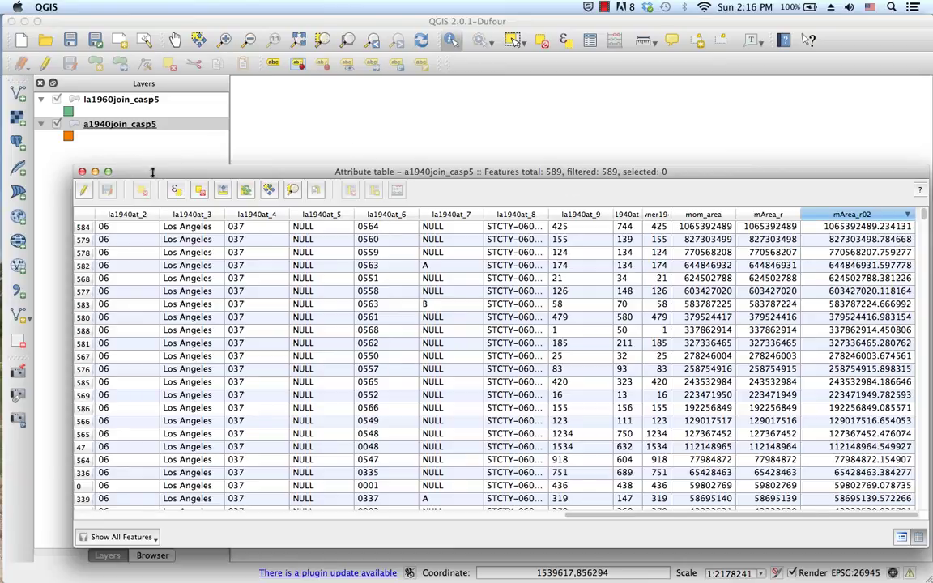
pyautogui.click(82, 172)
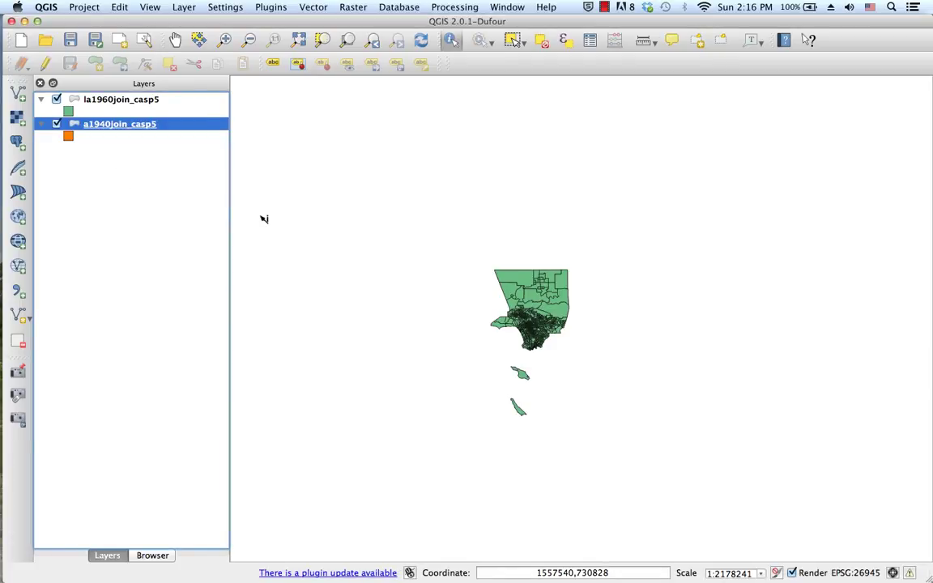
pyautogui.click(605, 8)
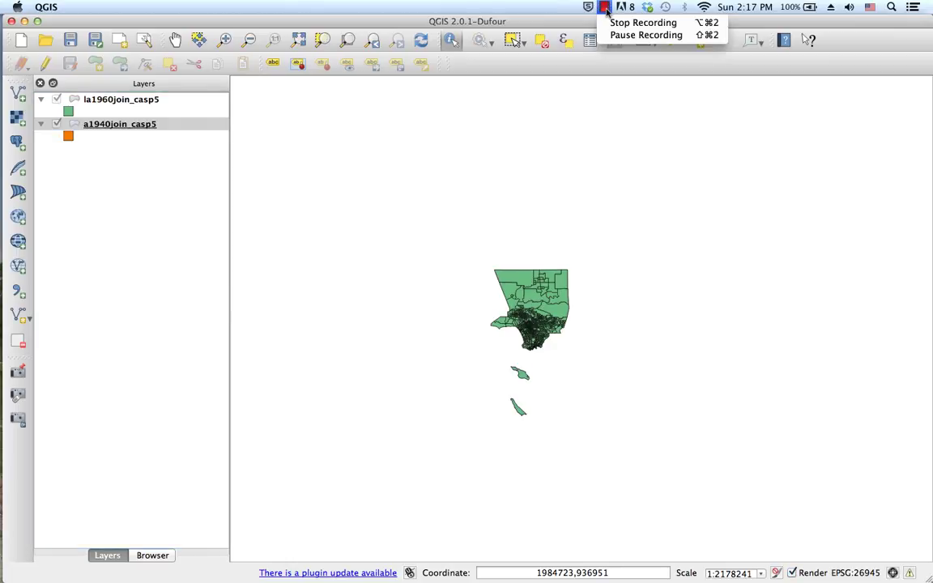